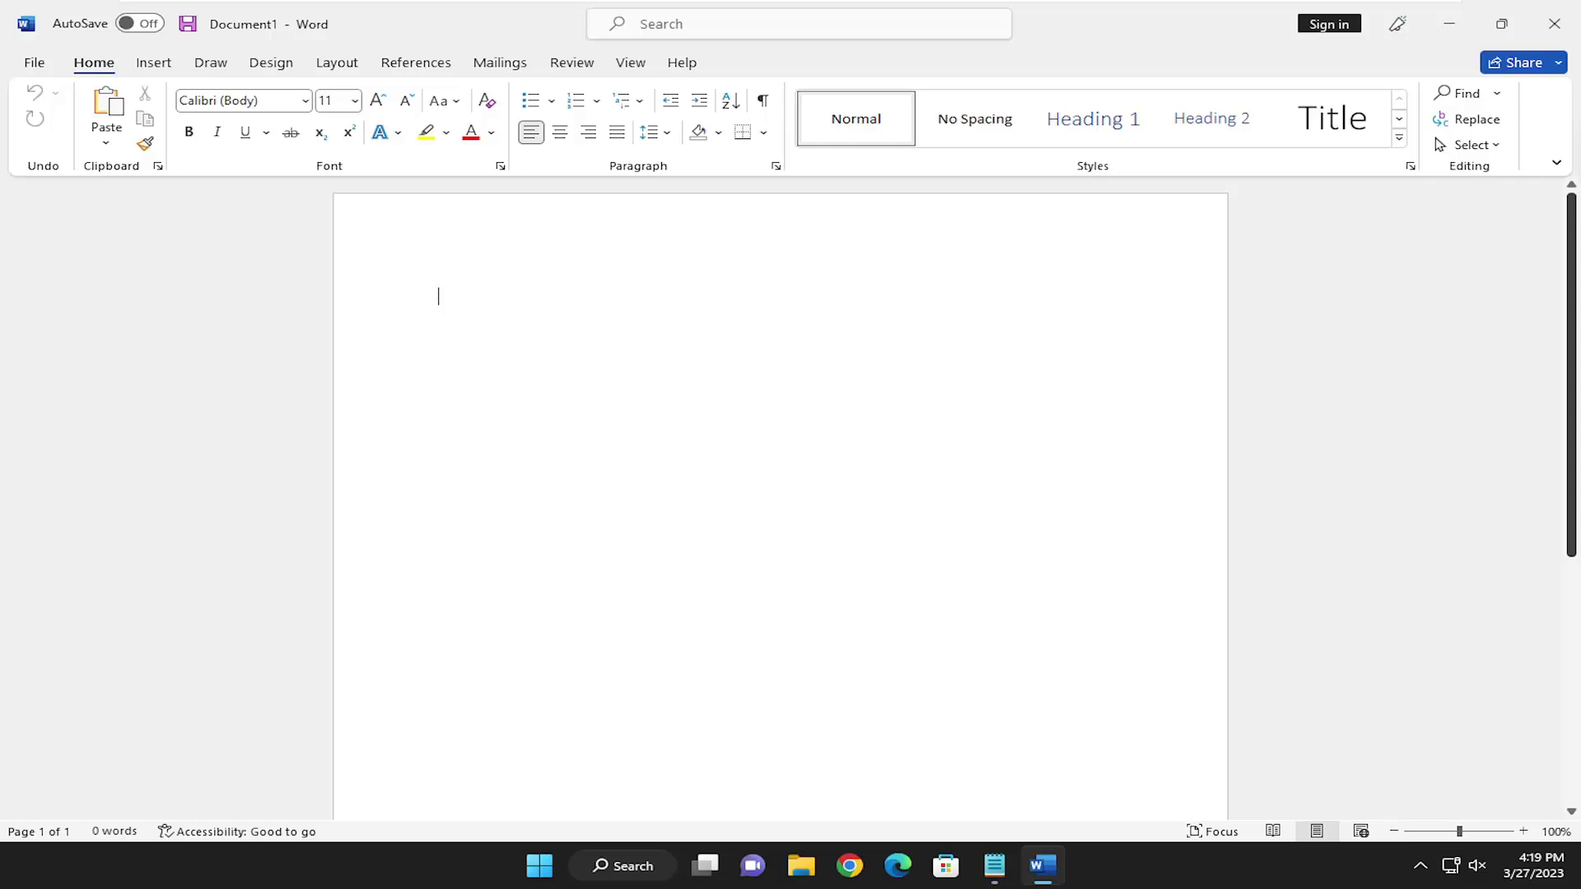
Save the blank document to the Desktop folder as a Word document named 1 and minimize the window
{"action": "left_click", "coordinate": [34, 61]}
{"action": "left_click", "coordinate": [57, 322]}
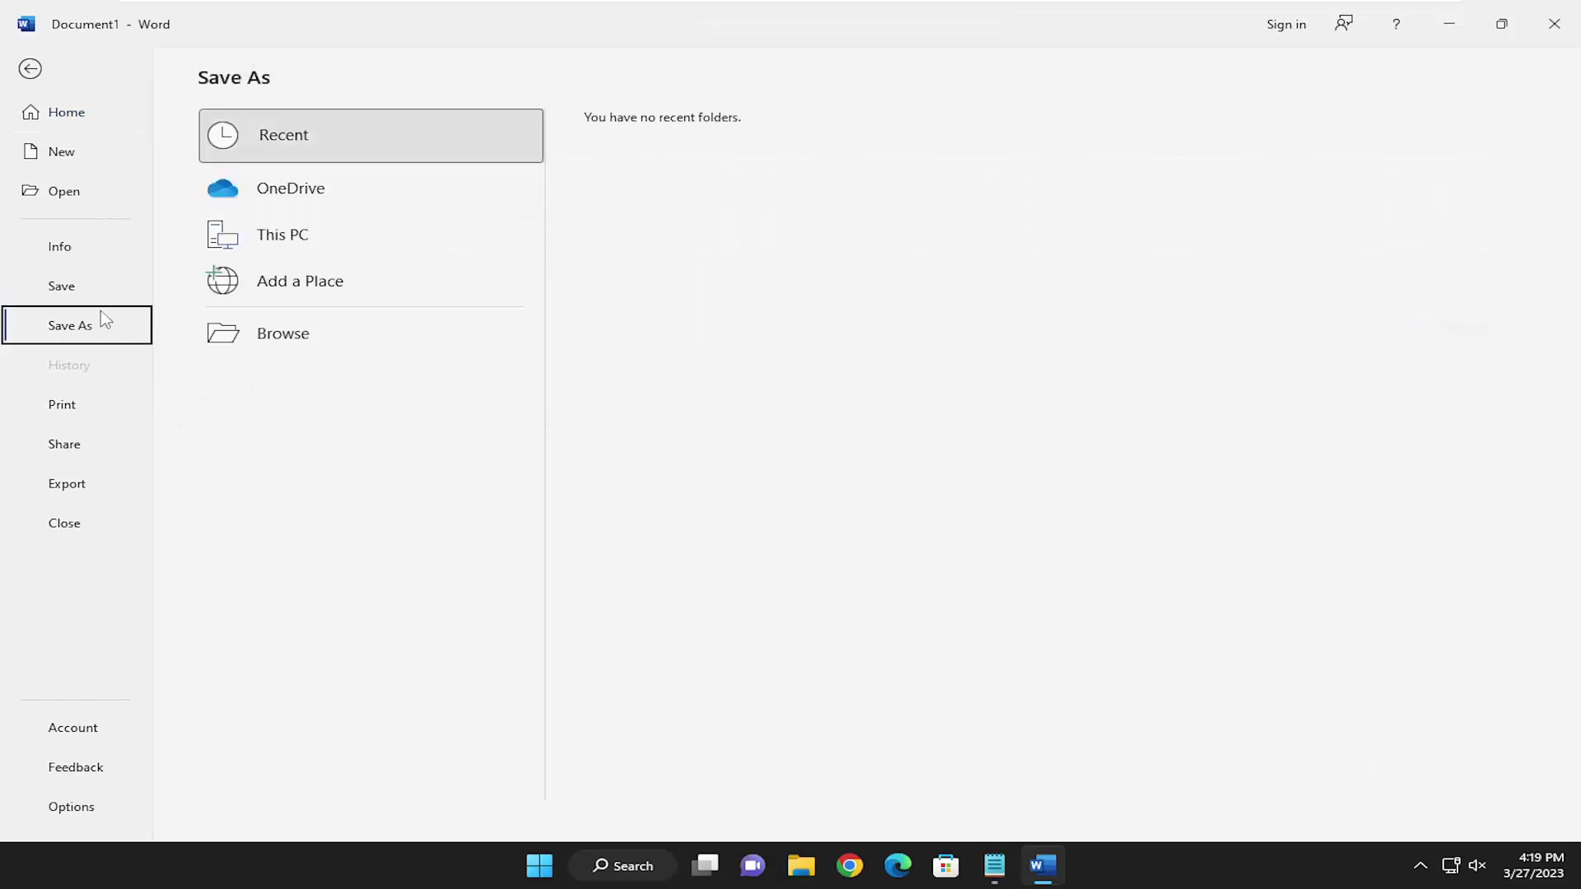
{"action": "left_click", "coordinate": [261, 235]}
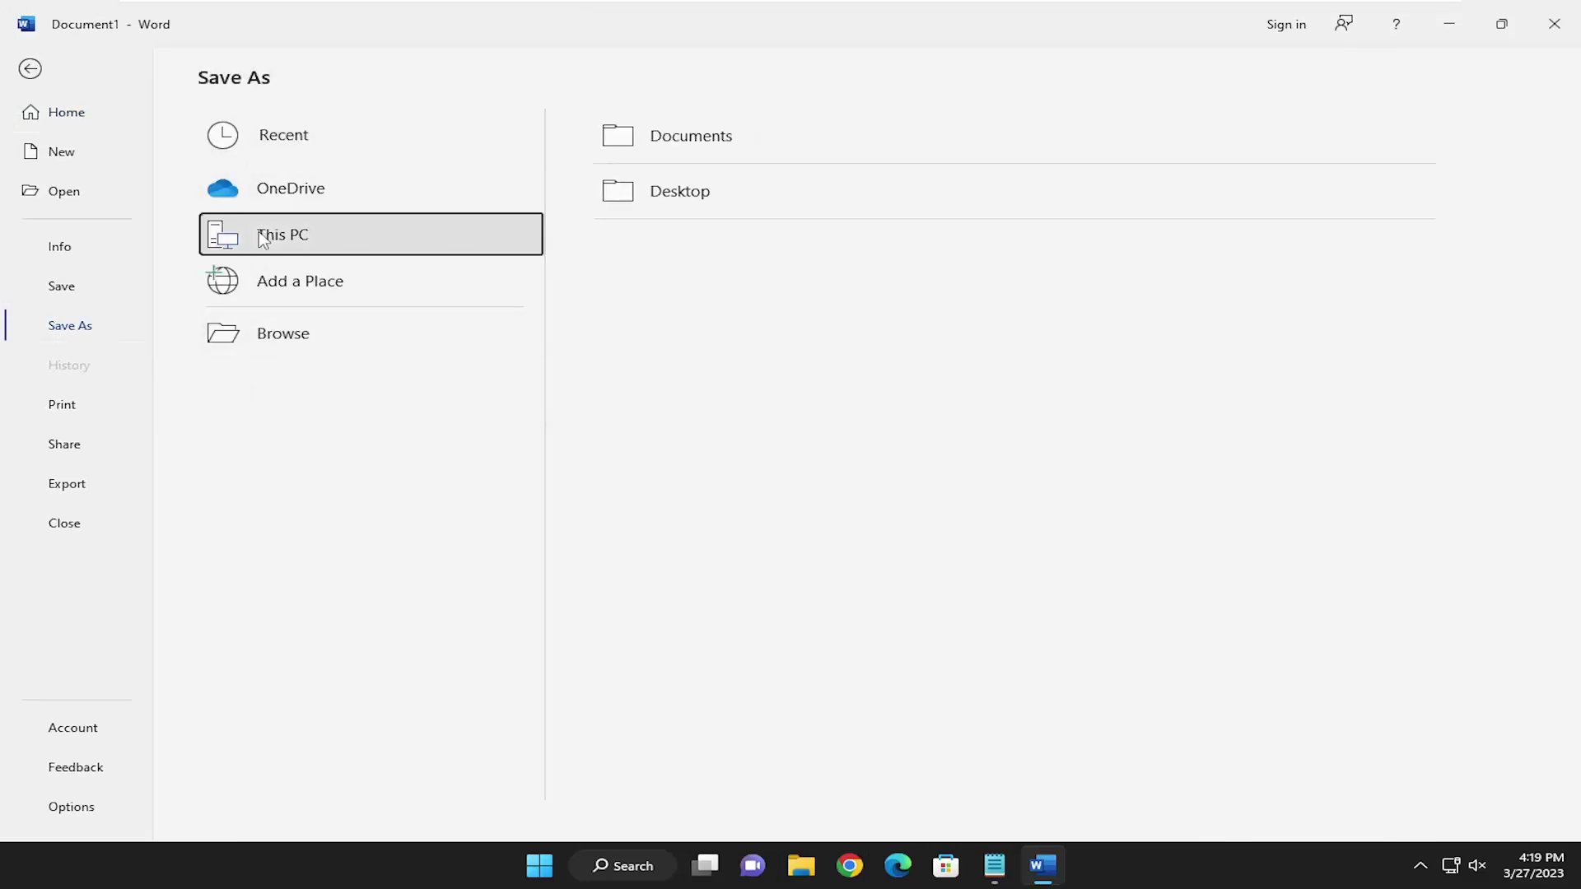
{"action": "left_click", "coordinate": [666, 192]}
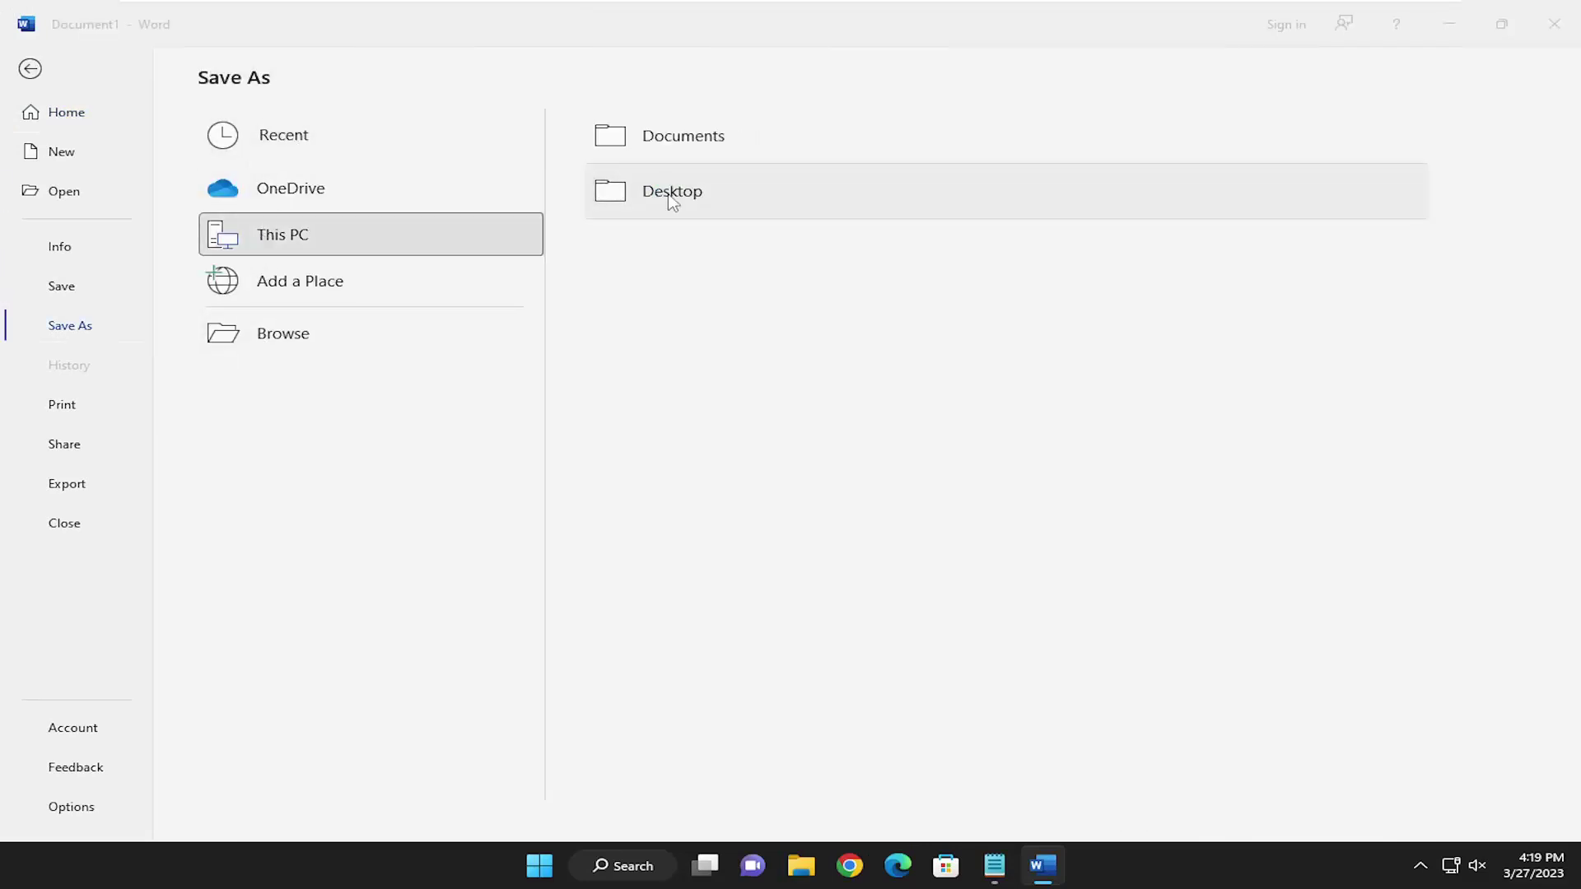
{"action": "type", "text": "1"}
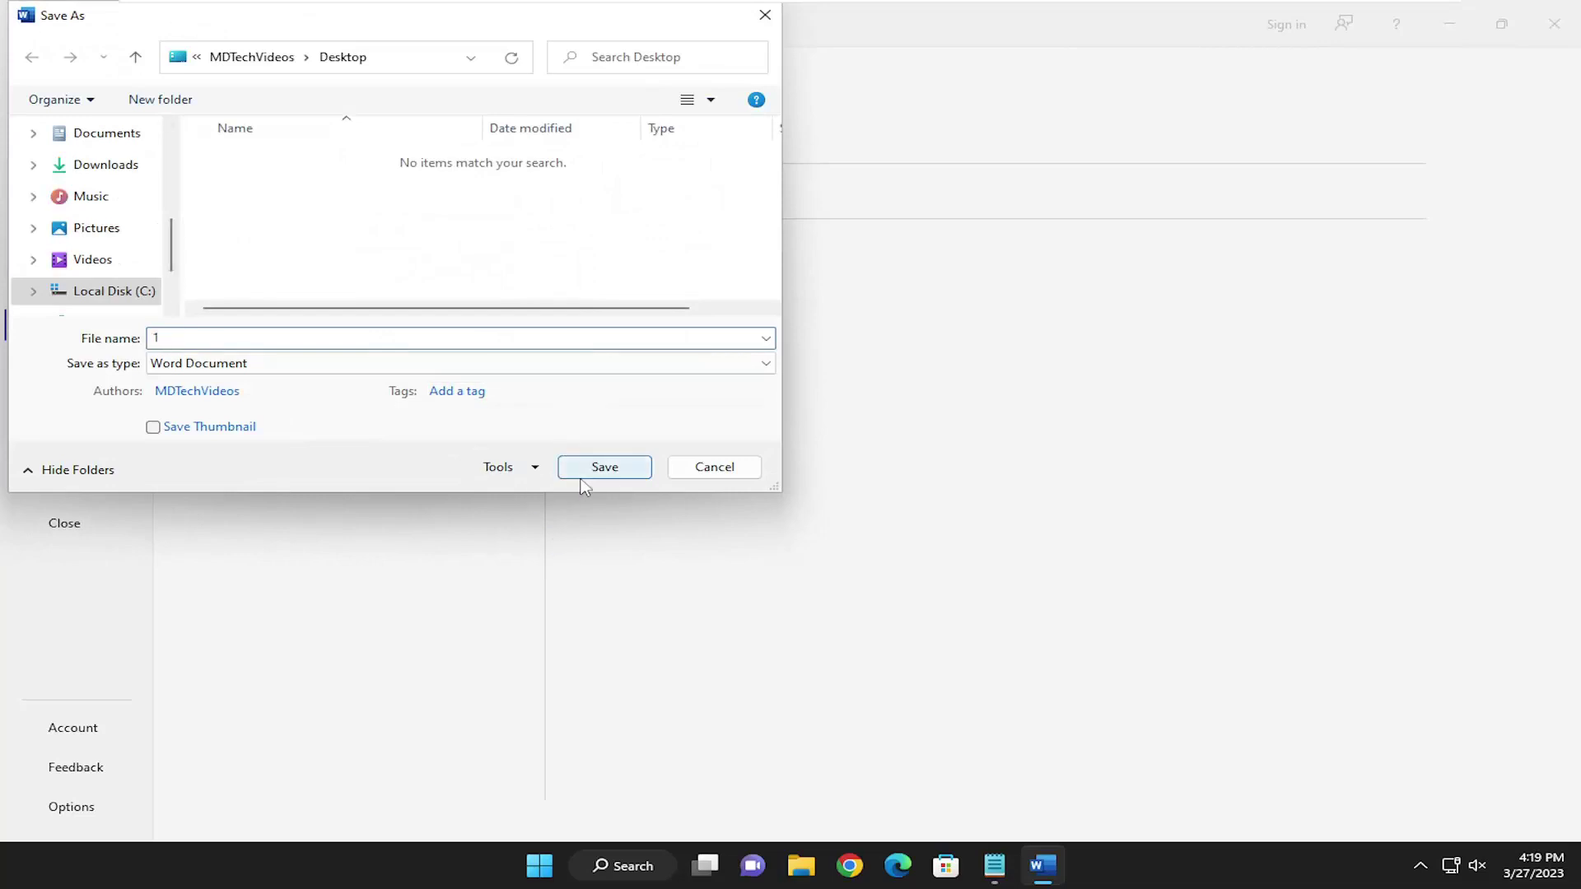
{"action": "left_click", "coordinate": [580, 476]}
{"action": "left_click", "coordinate": [1445, 35]}
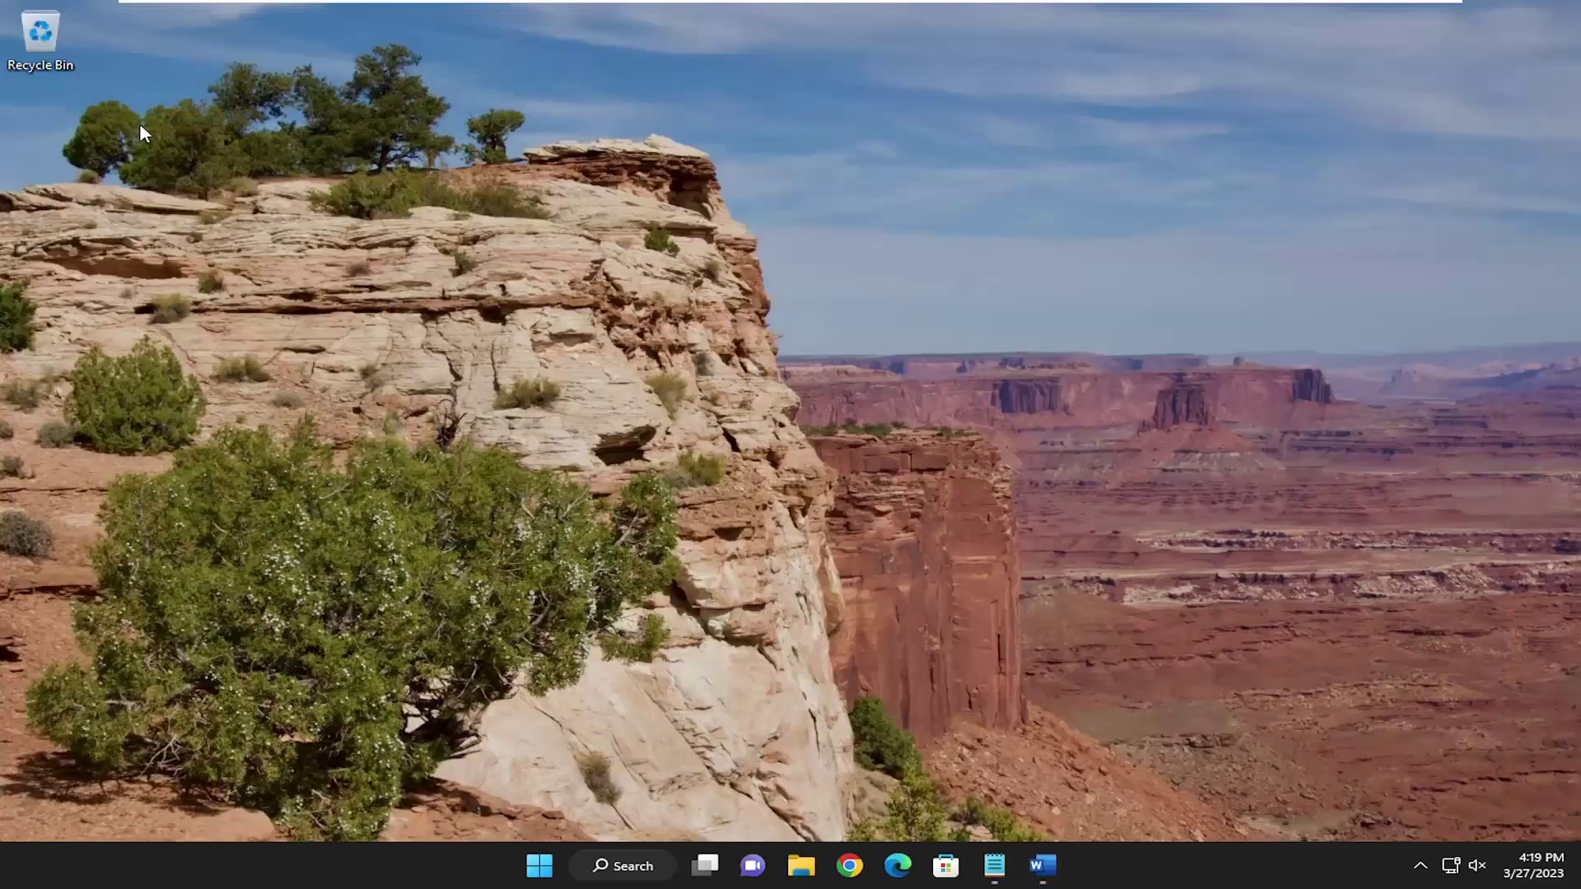
Restore the document window and check the Desktop folder's contents in the Save As dialog, cancelling without saving
{"action": "left_click", "coordinate": [1043, 866]}
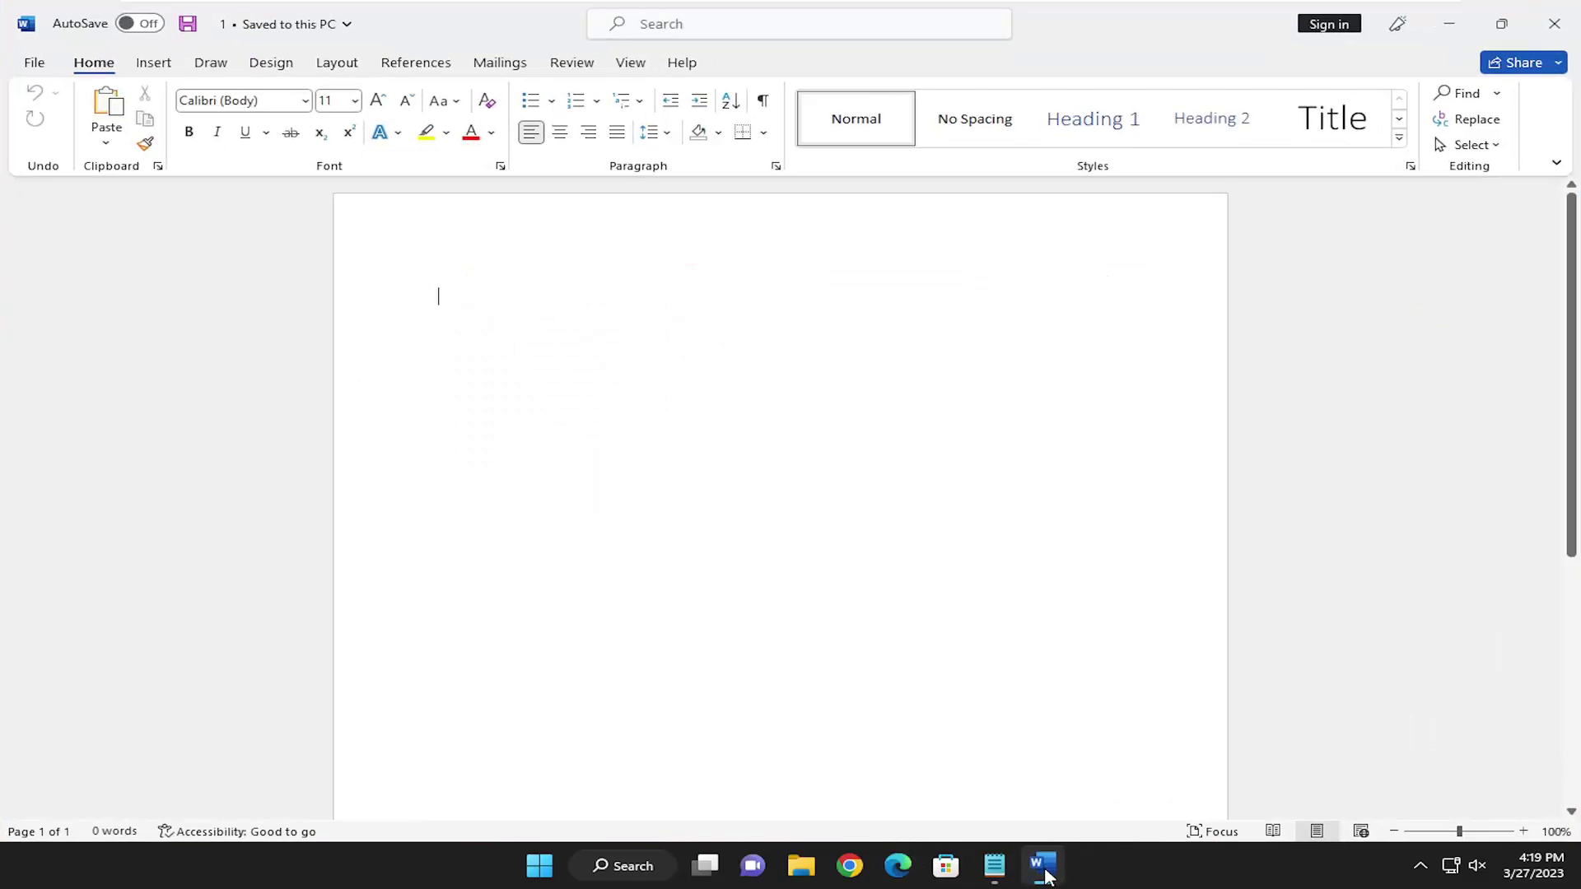
{"action": "left_click", "coordinate": [34, 62]}
{"action": "left_click", "coordinate": [70, 325]}
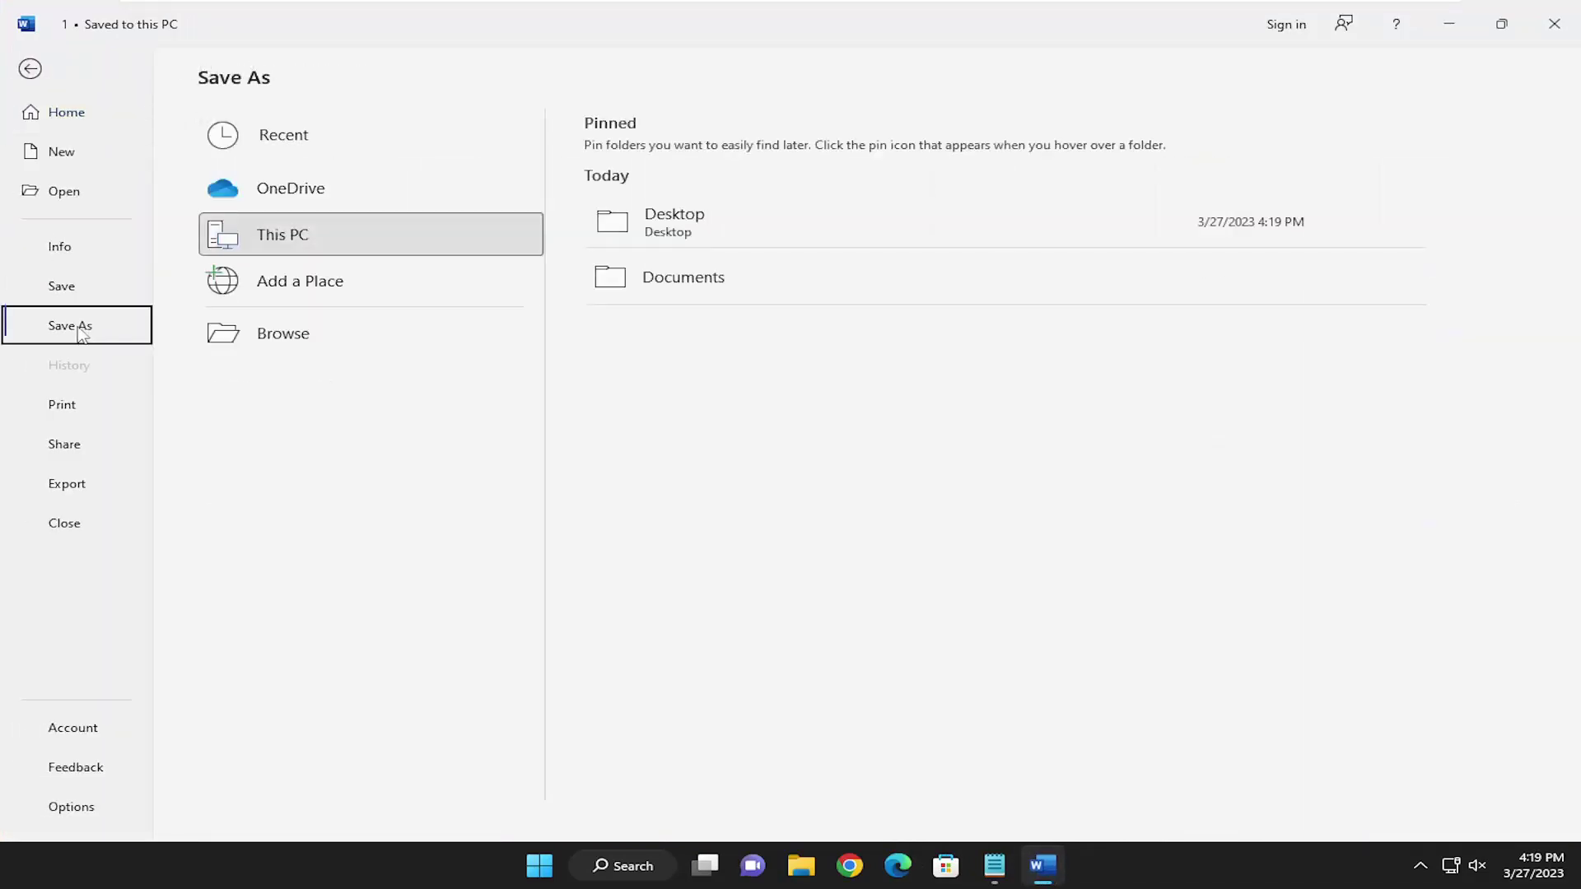
{"action": "left_click", "coordinate": [696, 229]}
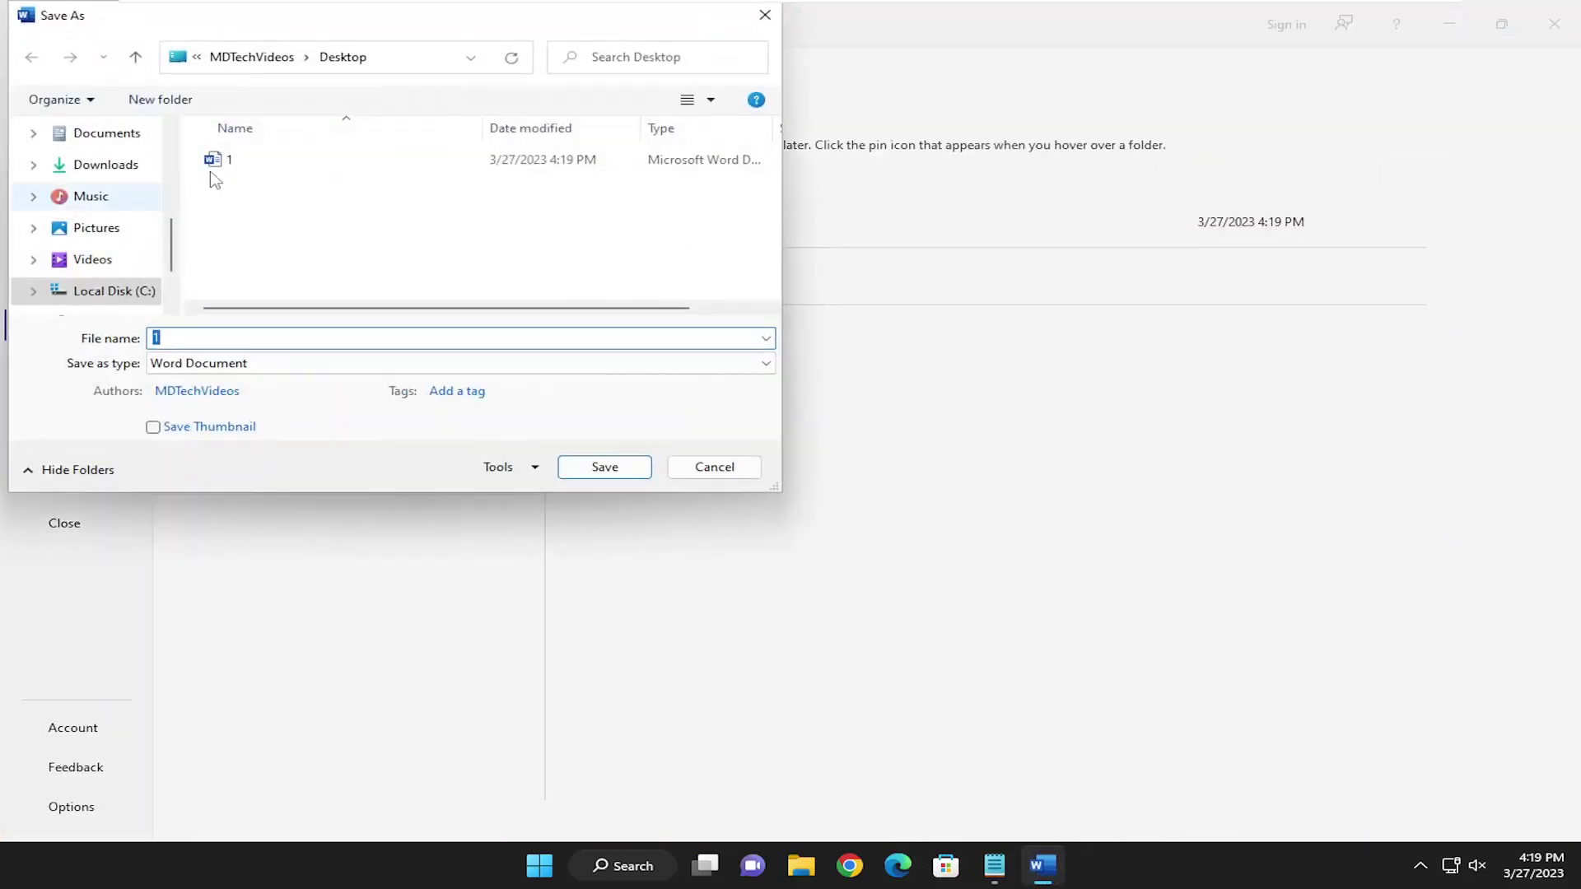
{"action": "left_click", "coordinate": [713, 466]}
Uncover the desktop and inspect the general properties and attributes of Word document 1, closing them without changes
{"action": "left_click_drag", "start_coordinate": [954, 10], "coordinate": [1004, 253]}
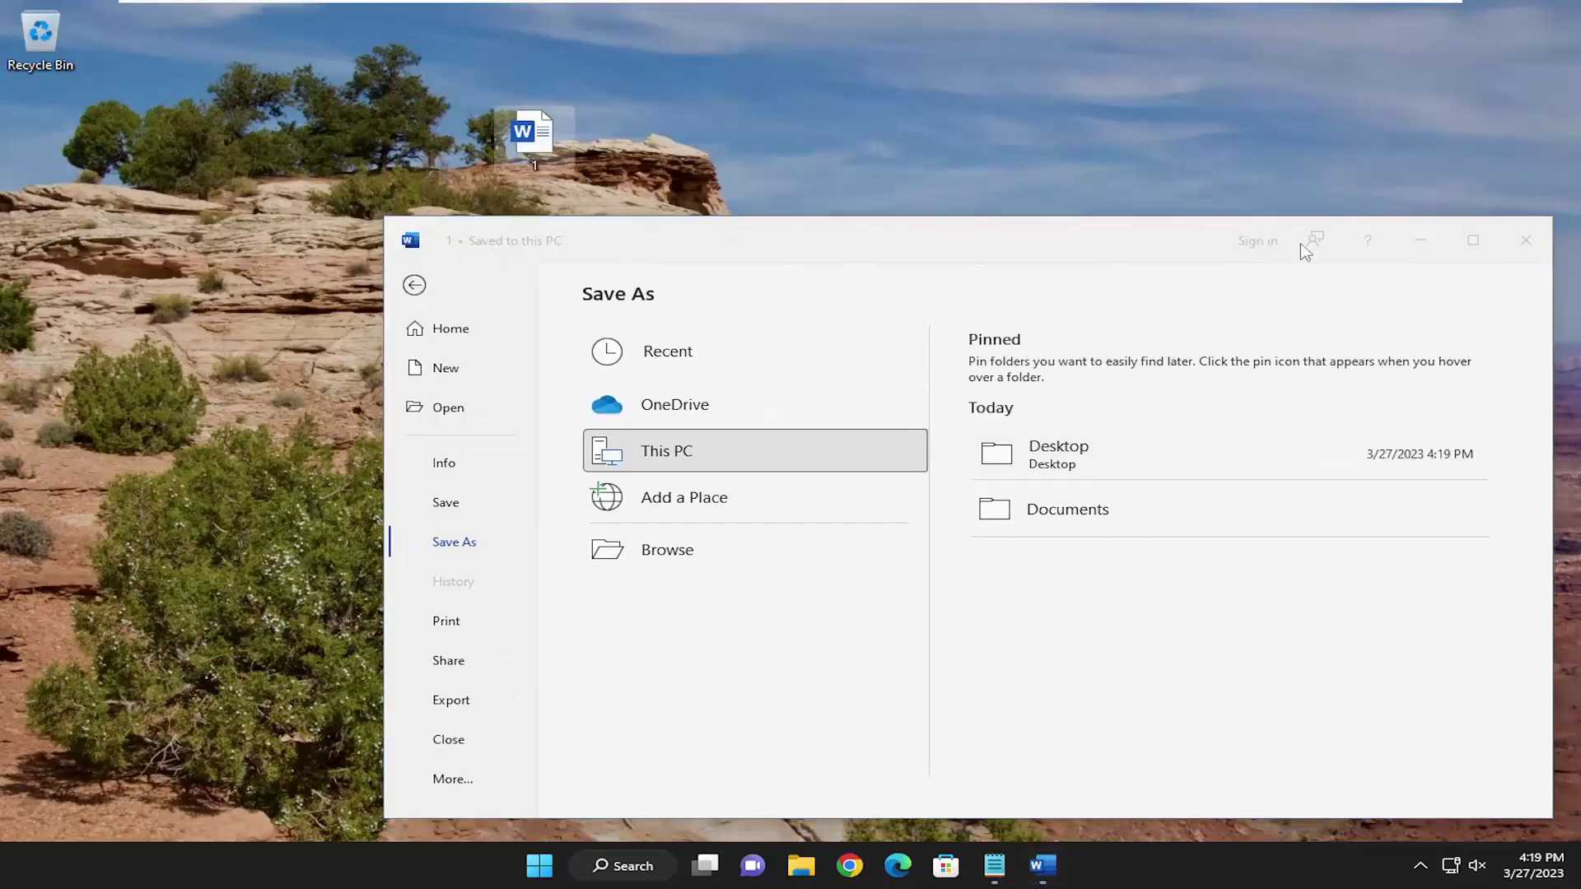
{"action": "left_click", "coordinate": [1420, 240]}
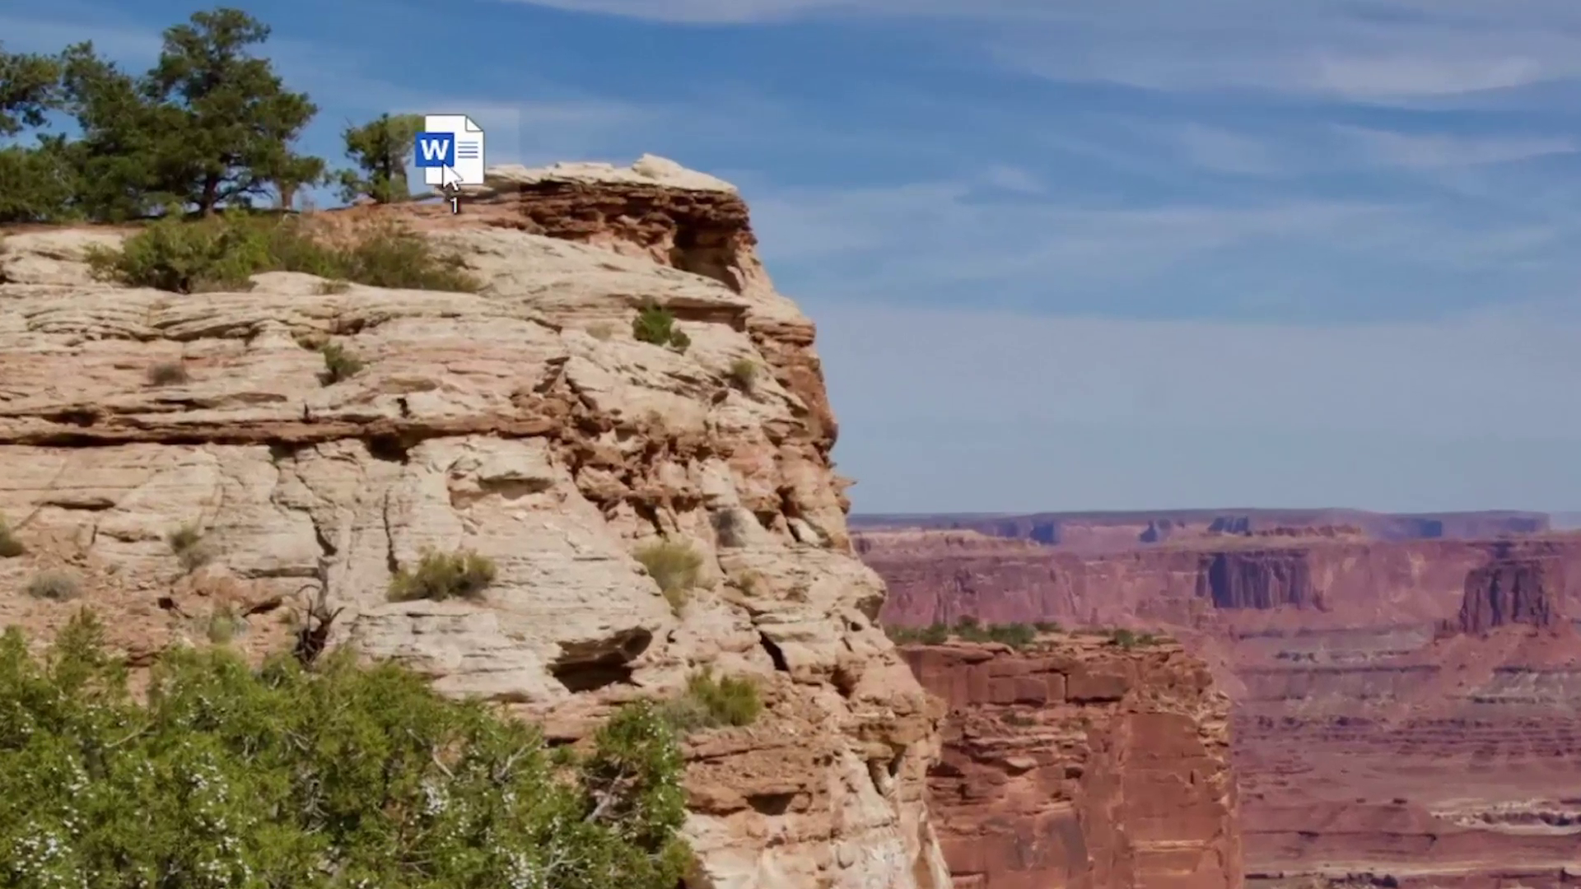
{"action": "right_click", "coordinate": [452, 150]}
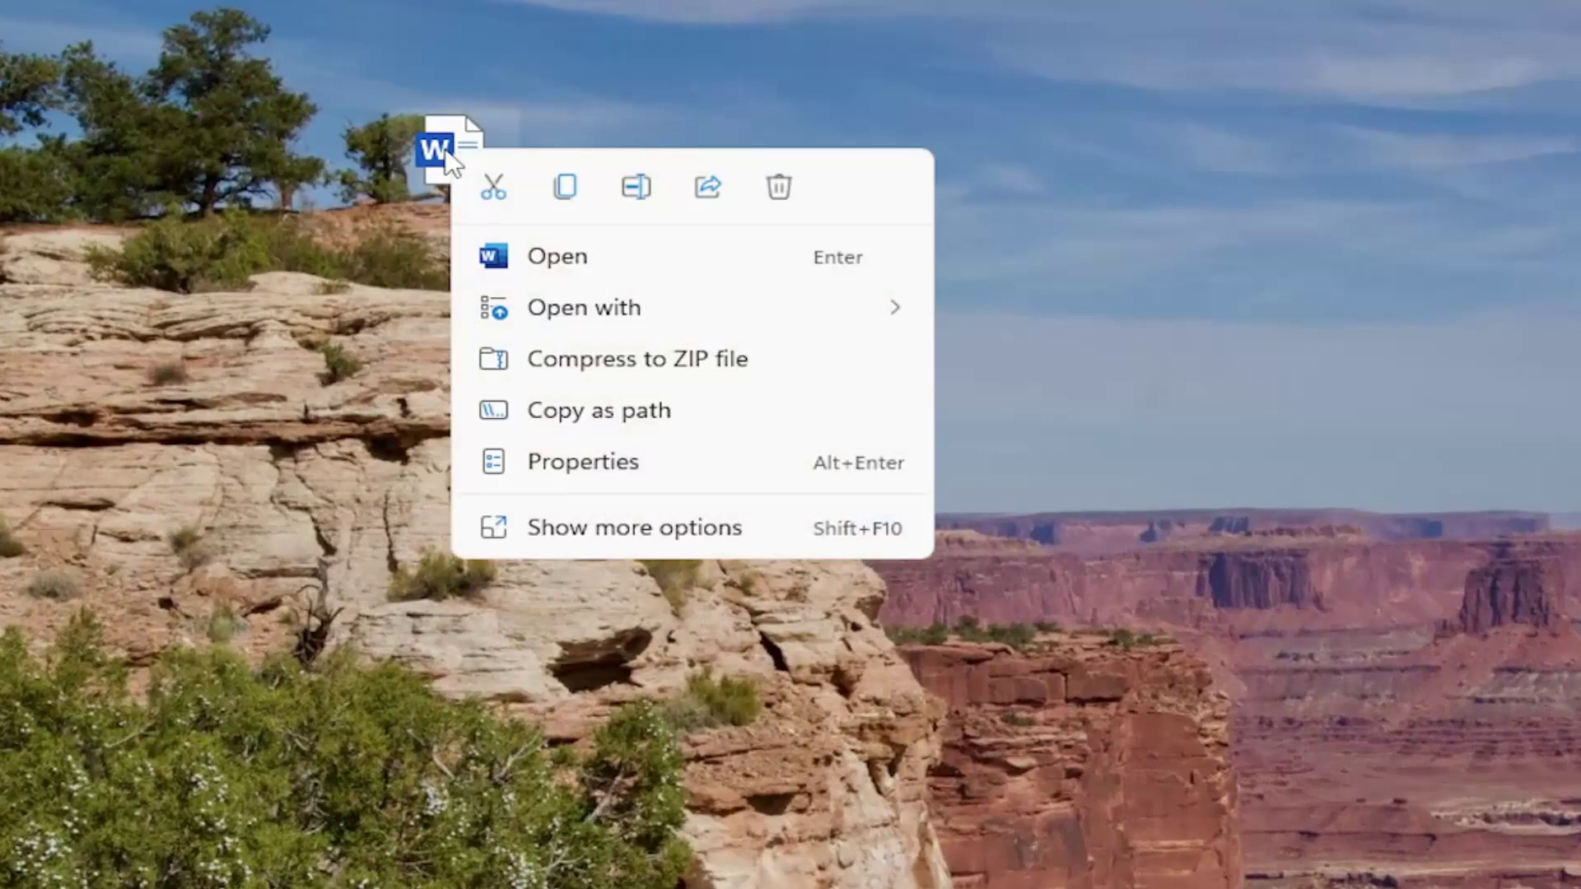
{"action": "left_click", "coordinate": [547, 462]}
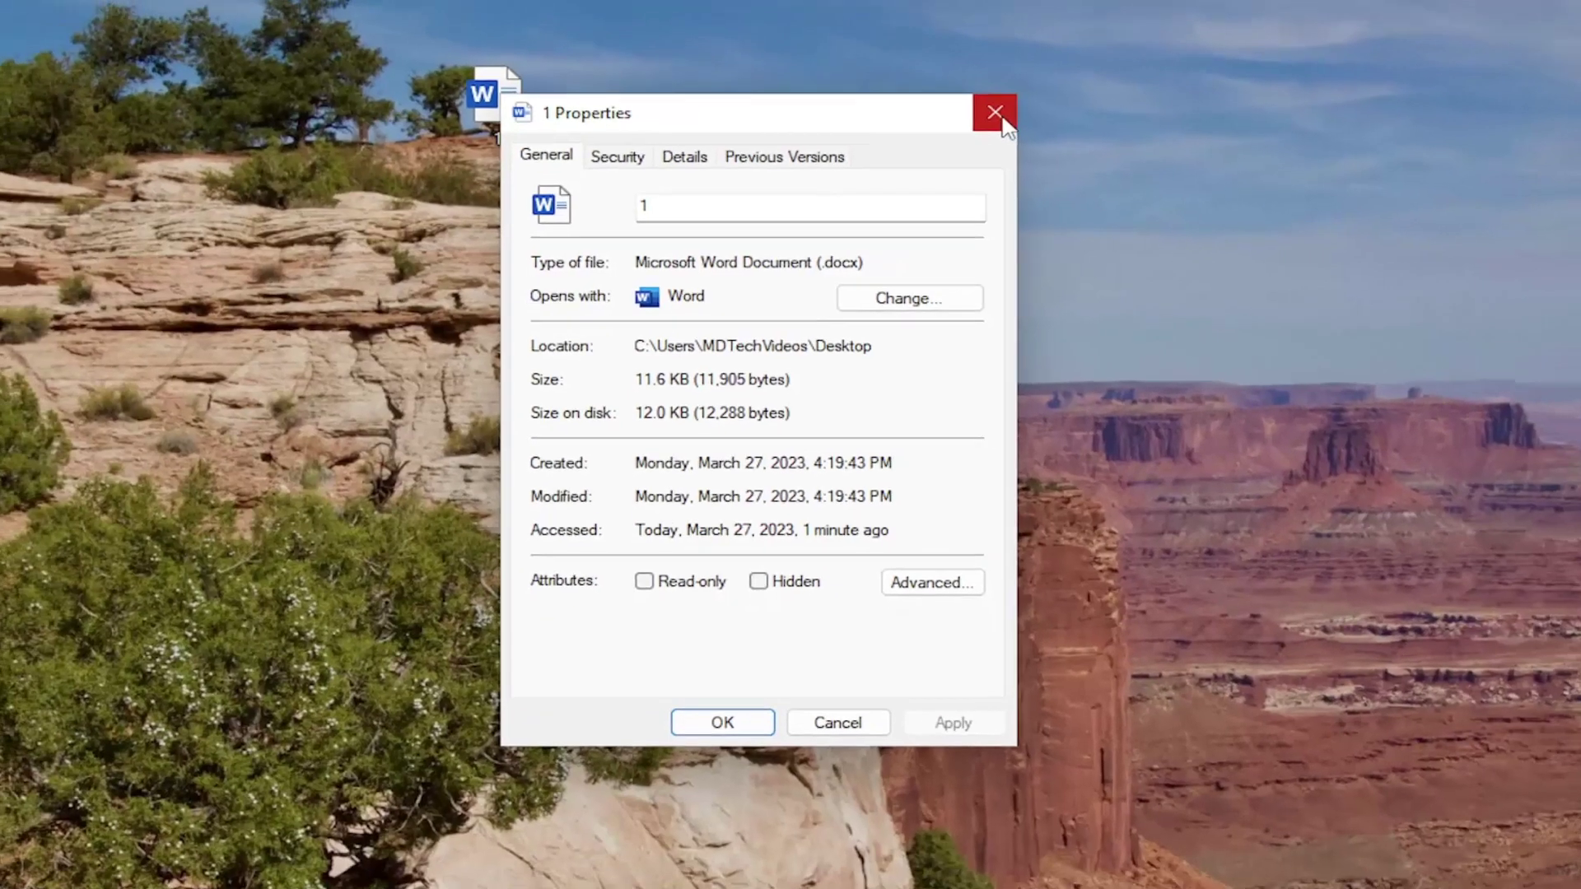
{"action": "left_click", "coordinate": [996, 113]}
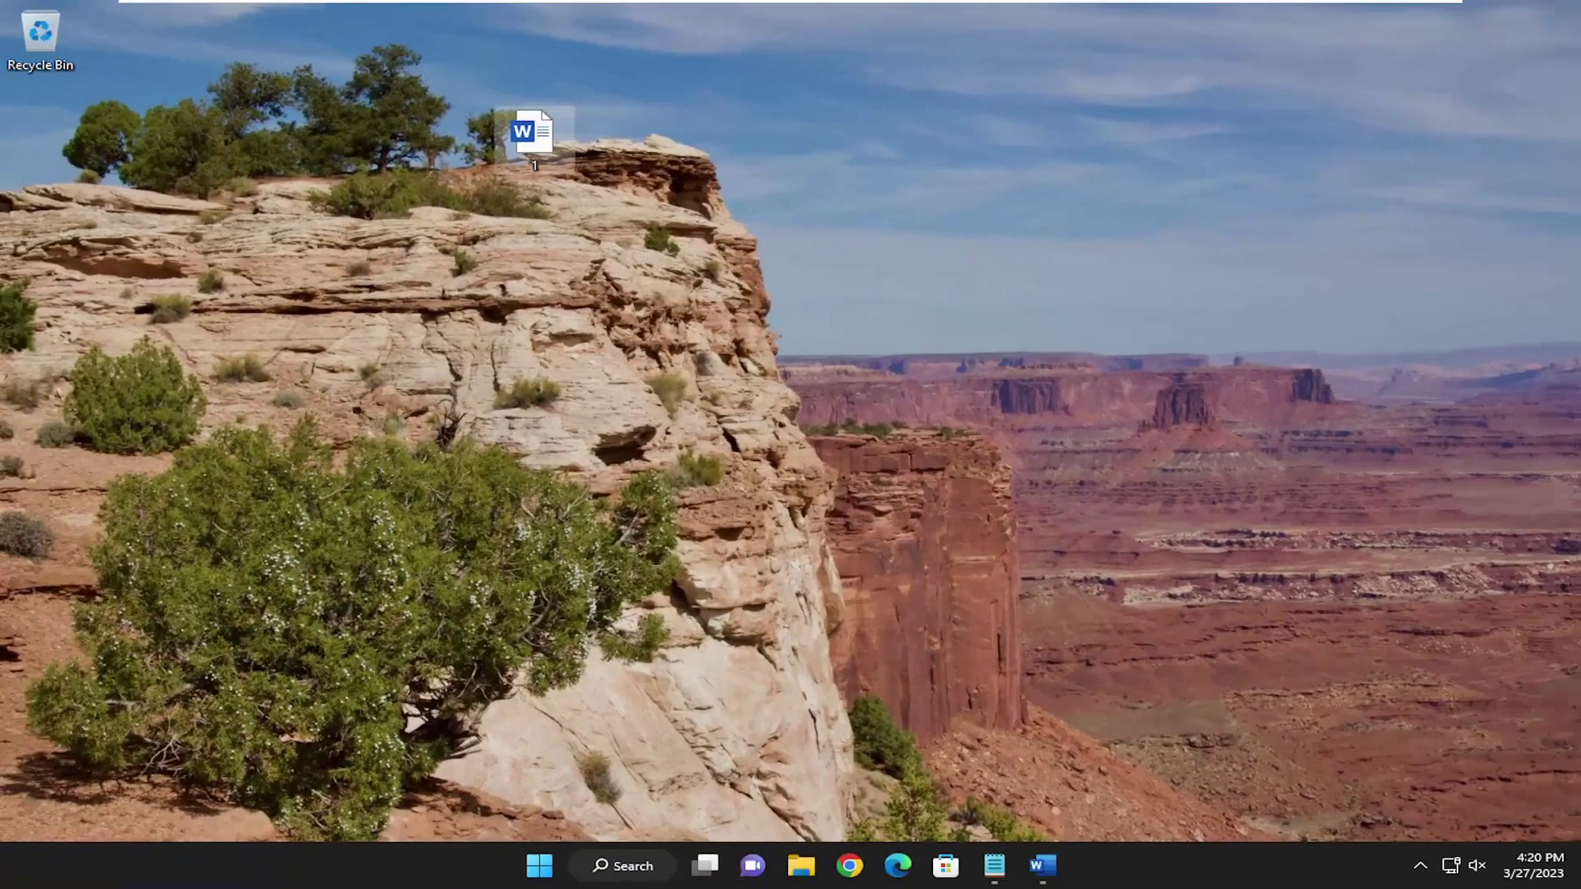
Open document 1 from the desktop and bring up the add-ins list in Word's options
{"action": "double_click", "coordinate": [531, 136]}
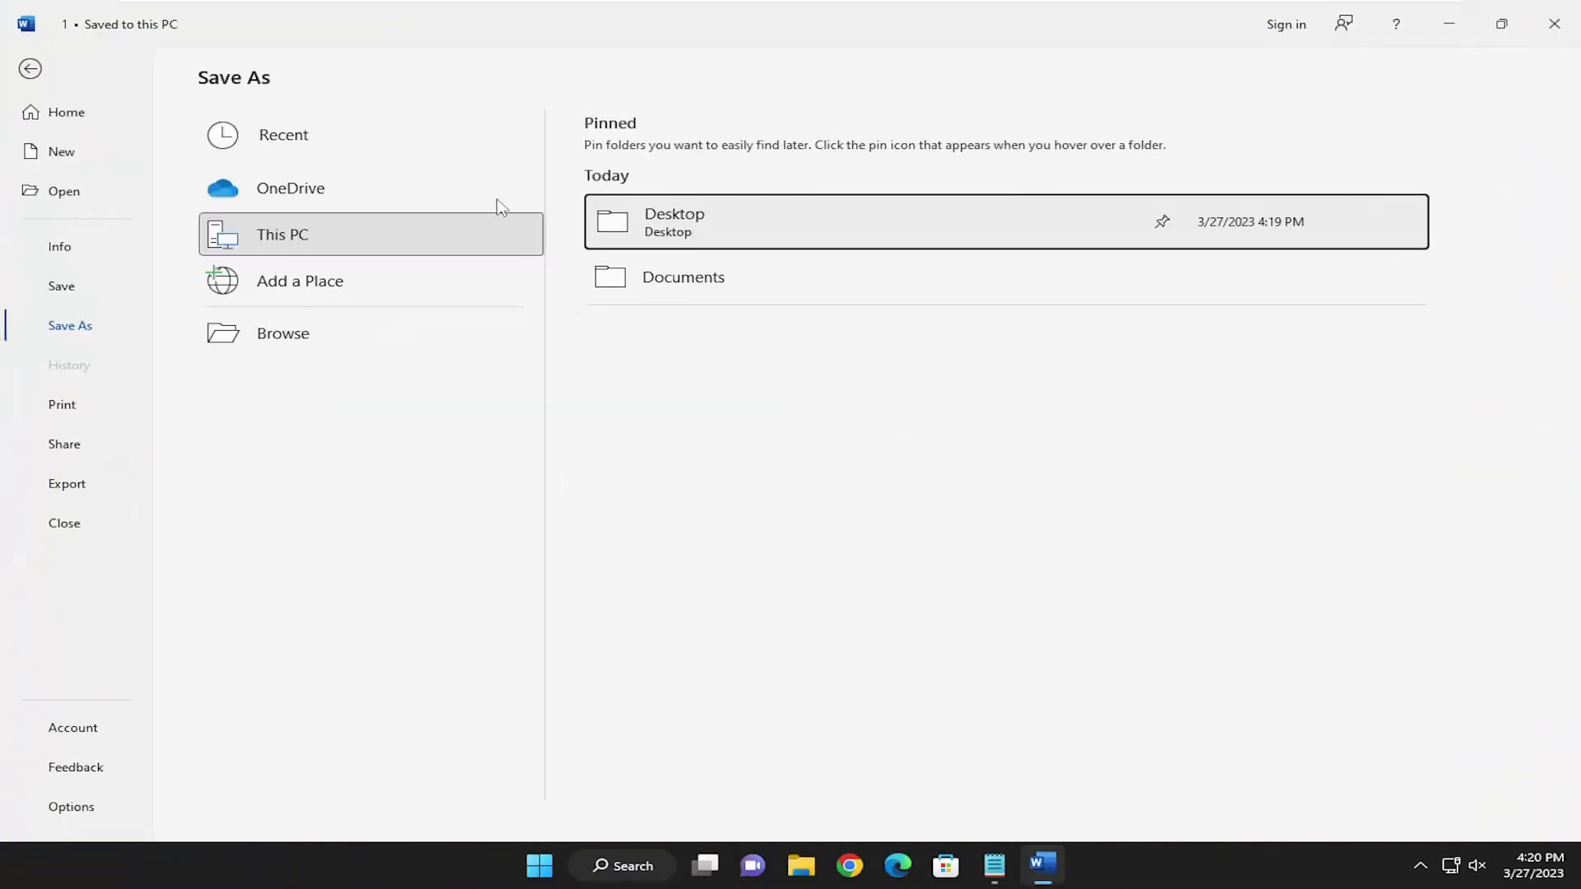
{"action": "left_click", "coordinate": [31, 70]}
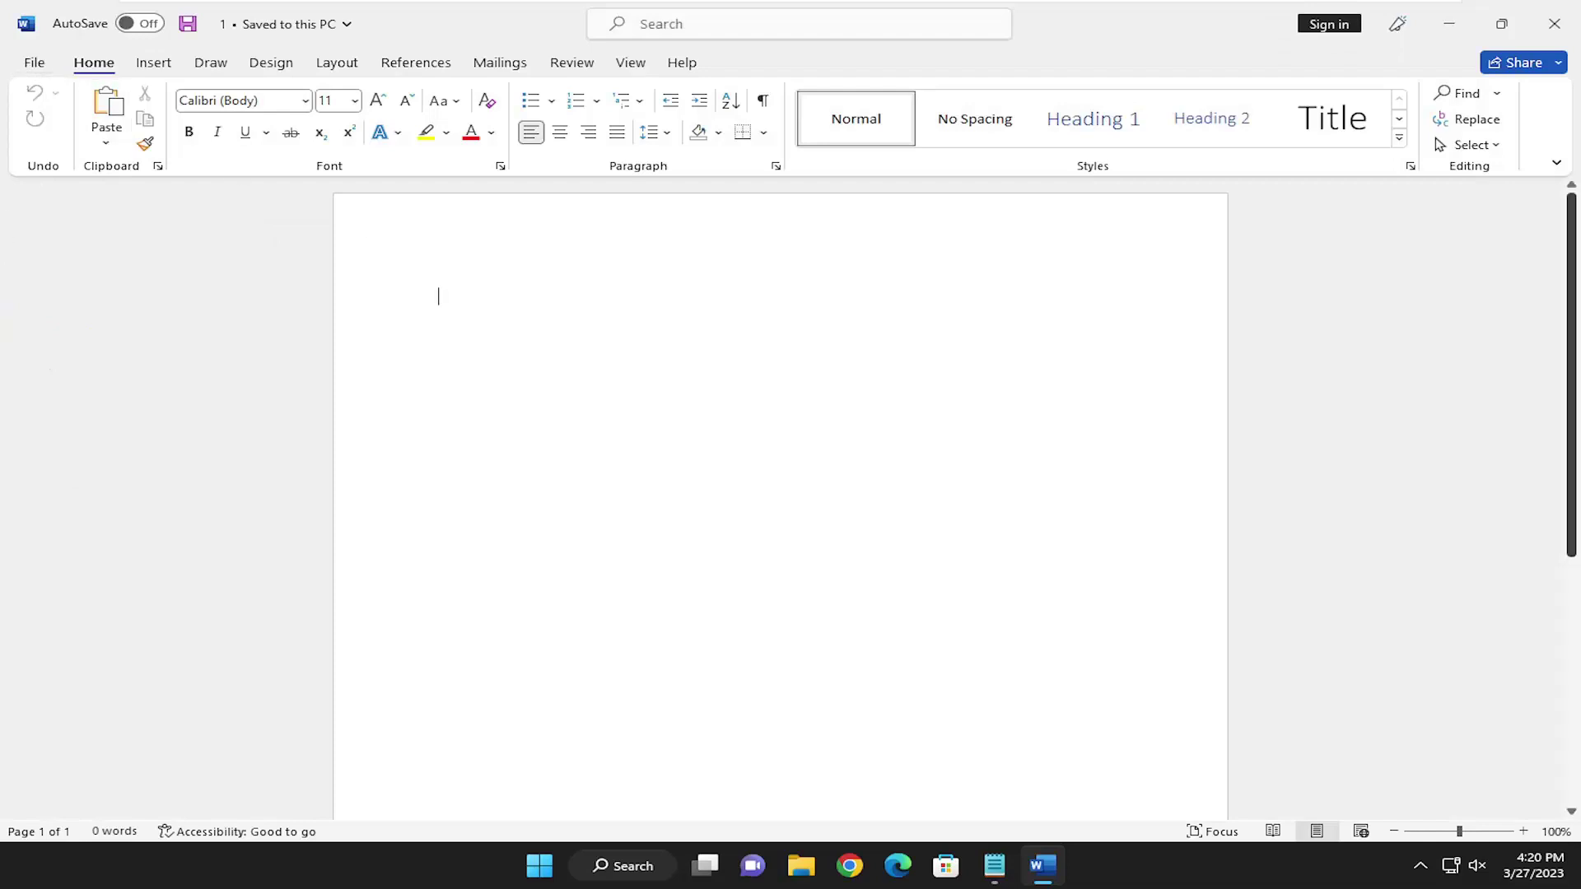
{"action": "left_click", "coordinate": [34, 64]}
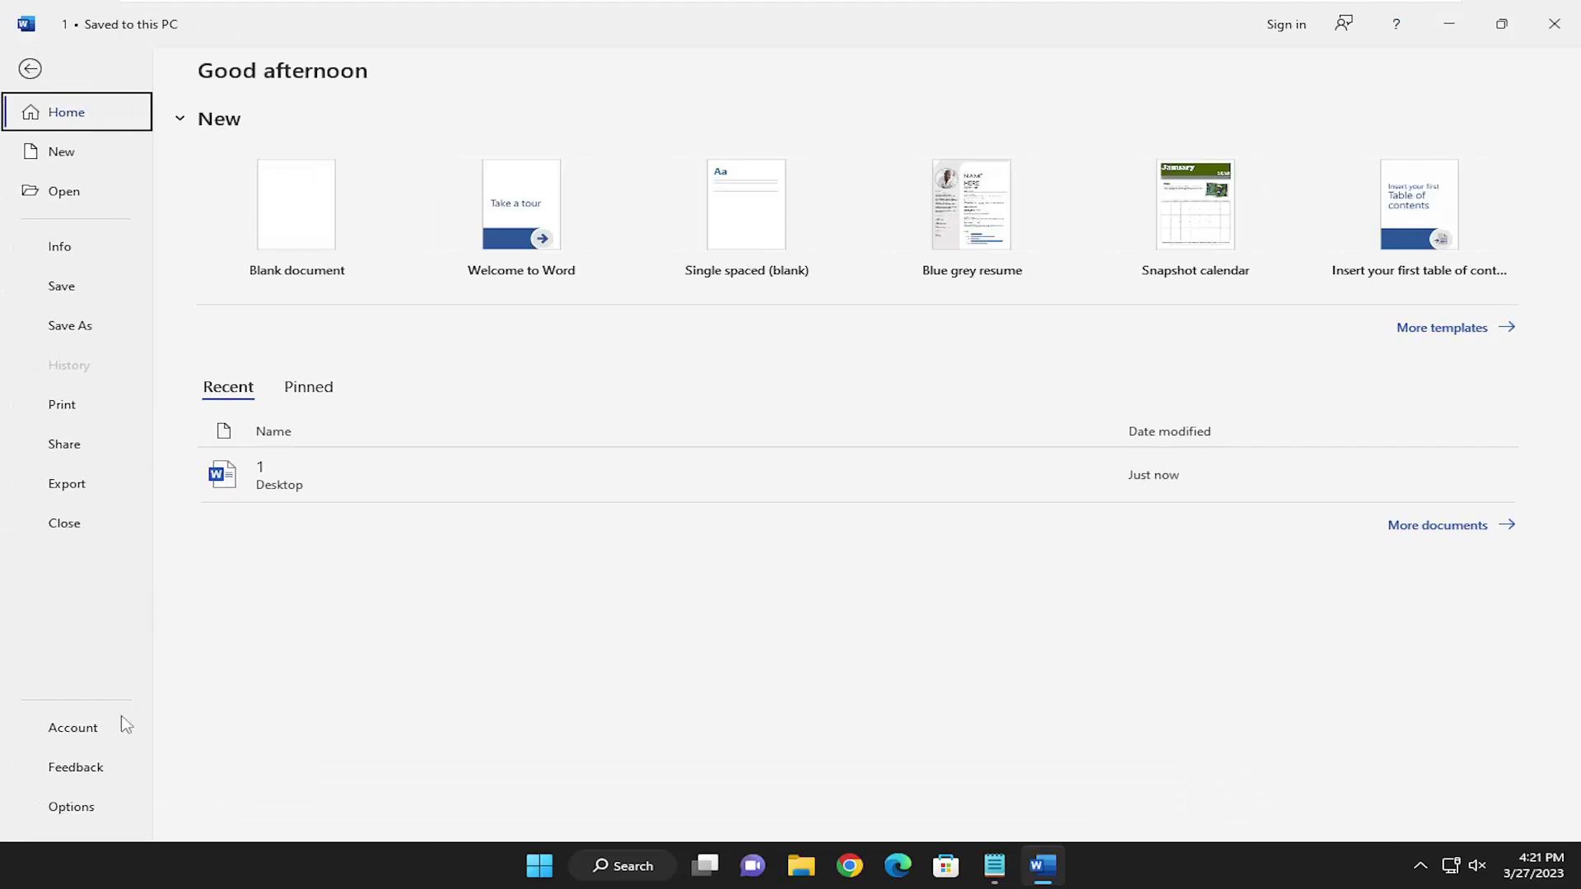
{"action": "left_click", "coordinate": [61, 816]}
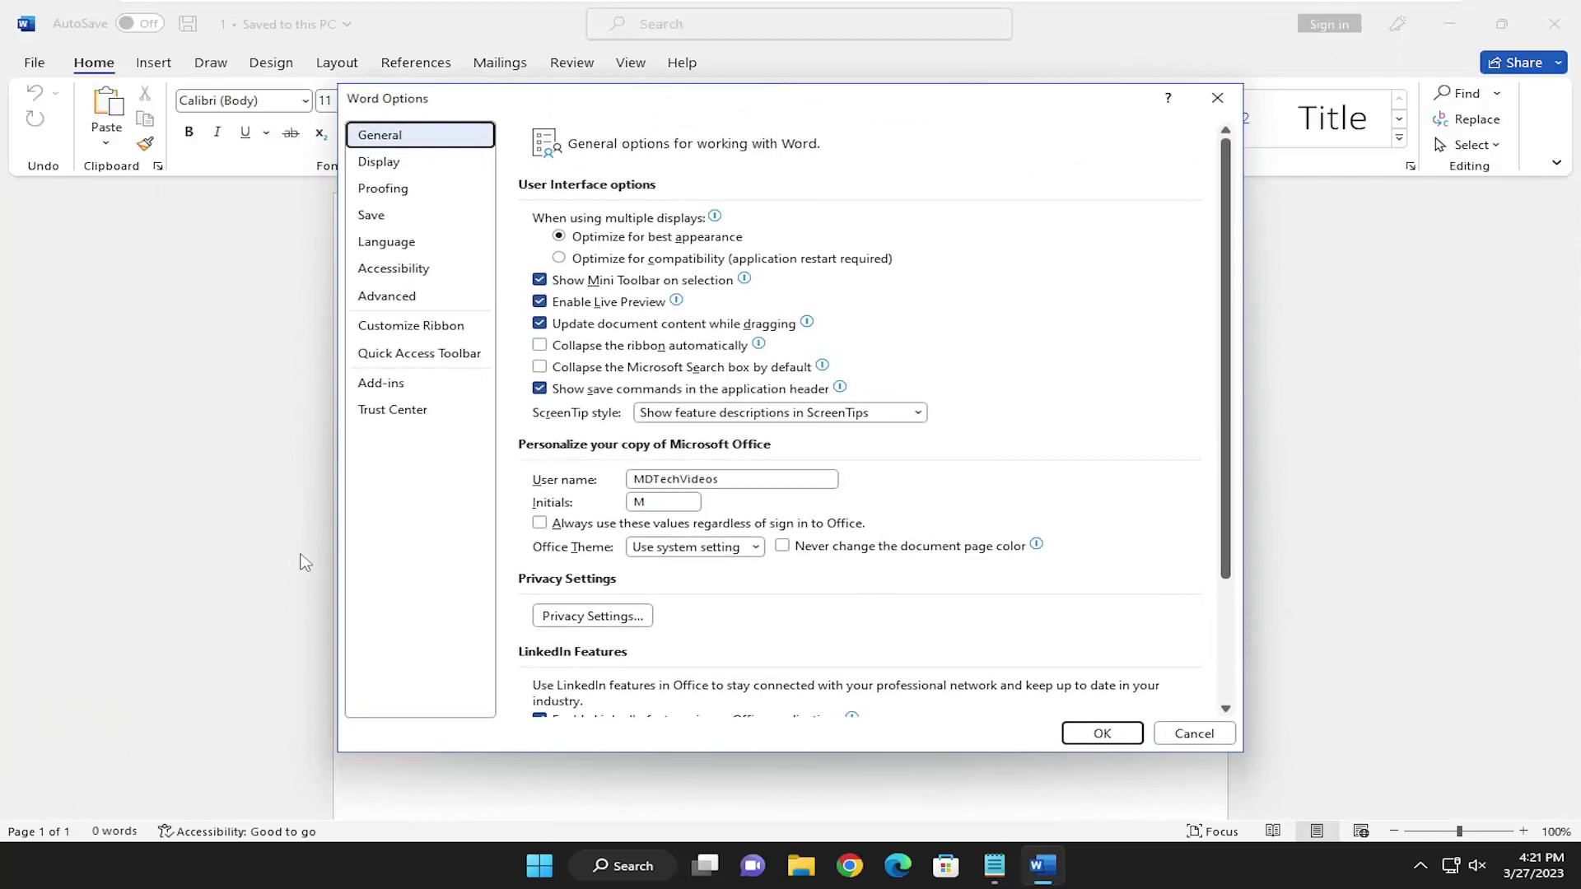
{"action": "left_click", "coordinate": [383, 384]}
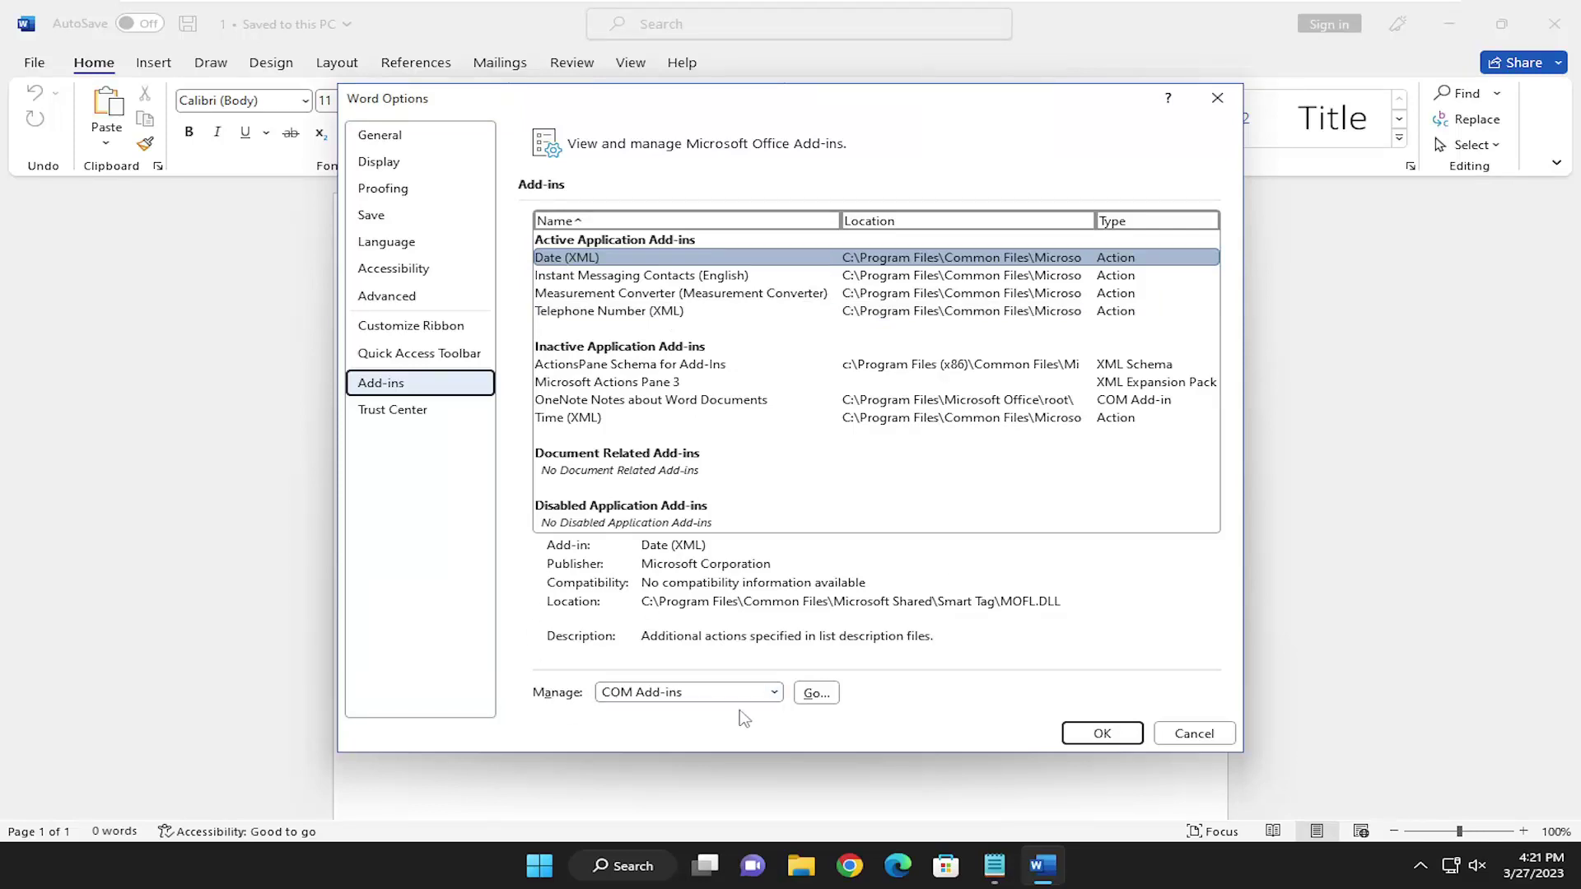
Inspect the Templates and Add-ins settings by managing Word Add-ins, cancel without changes, and close Word
{"action": "left_click", "coordinate": [771, 694]}
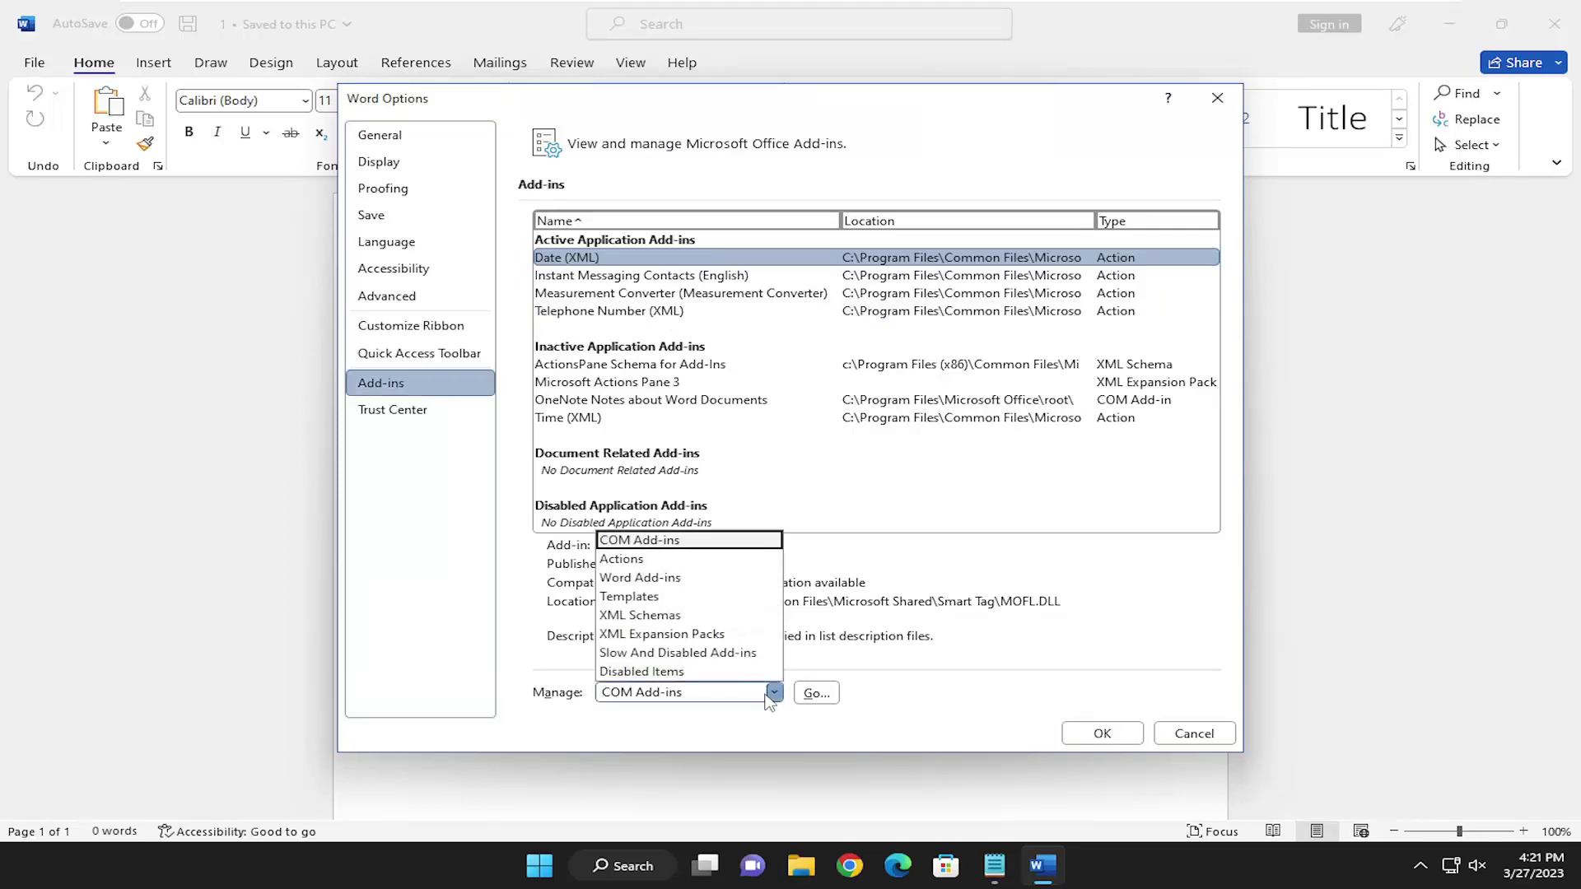
{"action": "left_click", "coordinate": [650, 581]}
{"action": "left_click", "coordinate": [820, 697]}
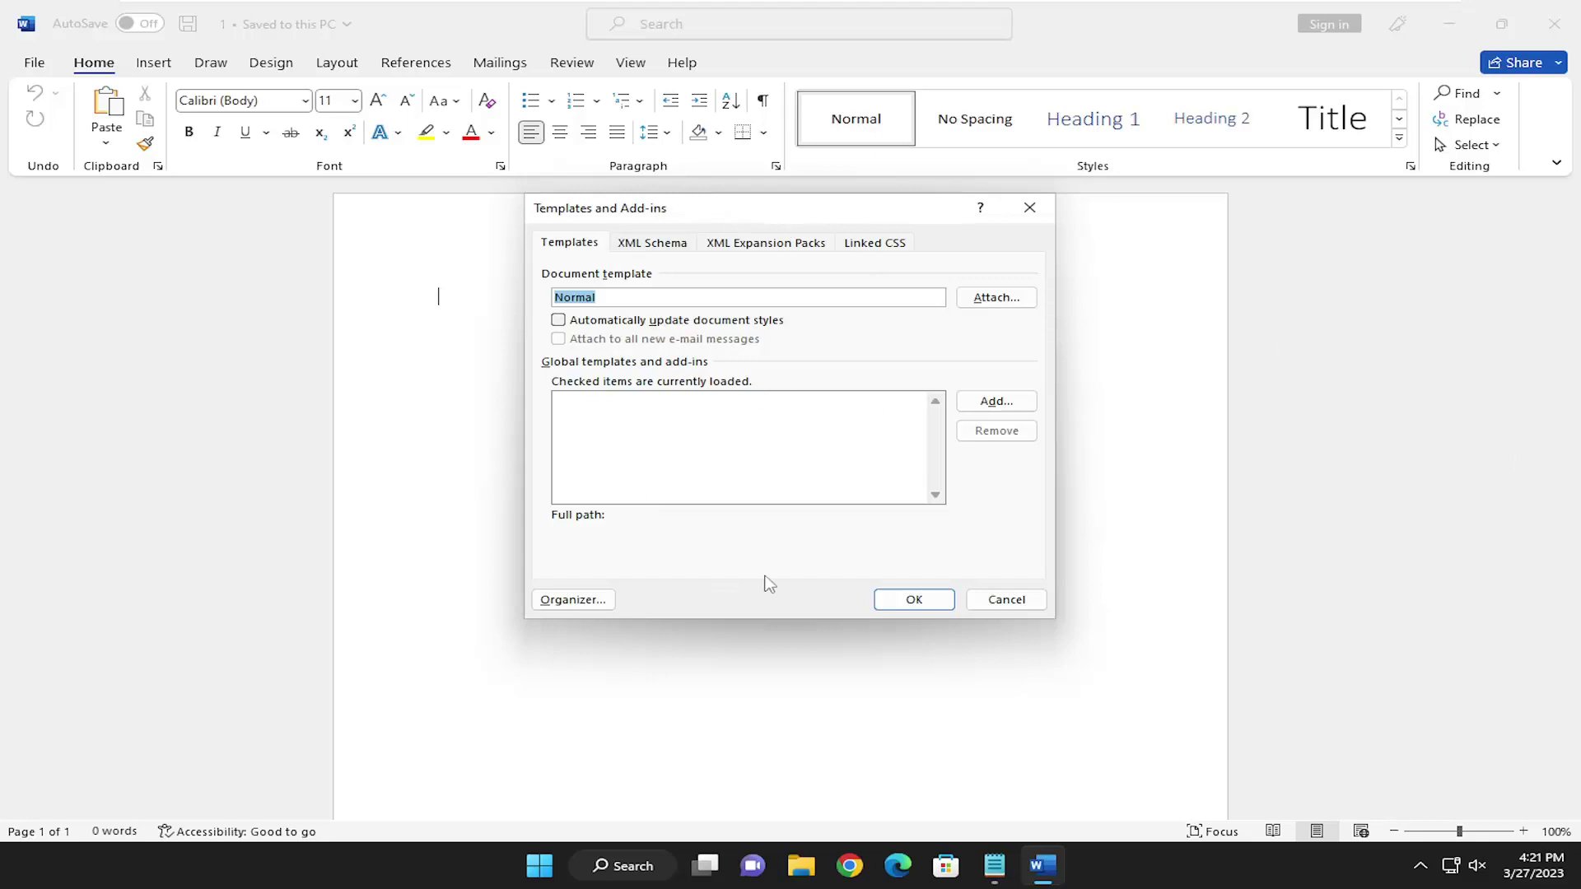
{"action": "left_click", "coordinate": [991, 605]}
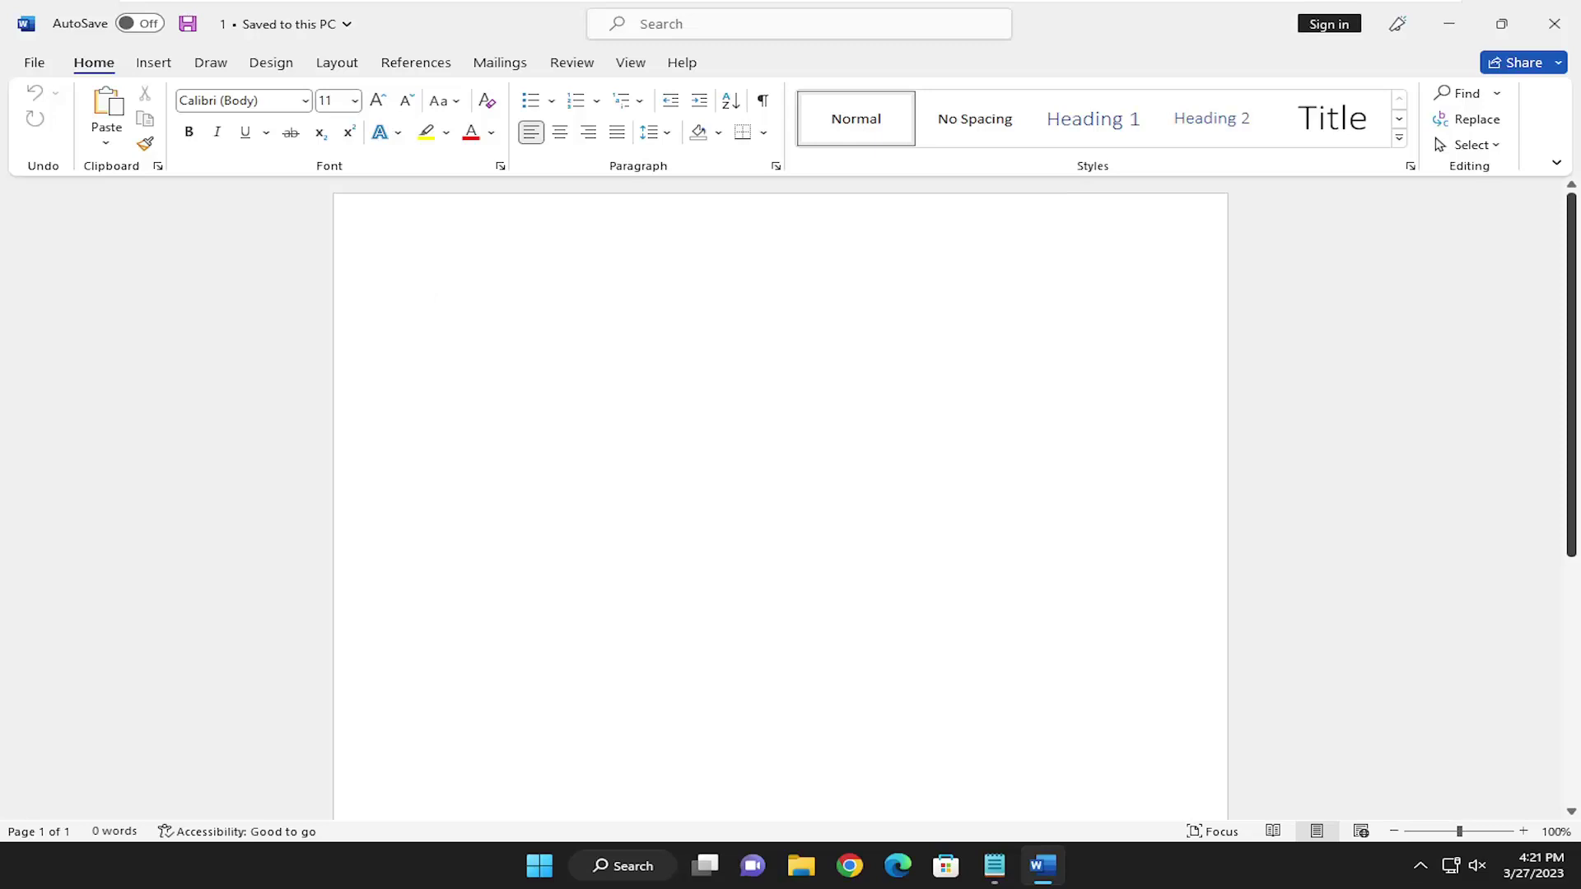
{"action": "left_click", "coordinate": [1555, 23]}
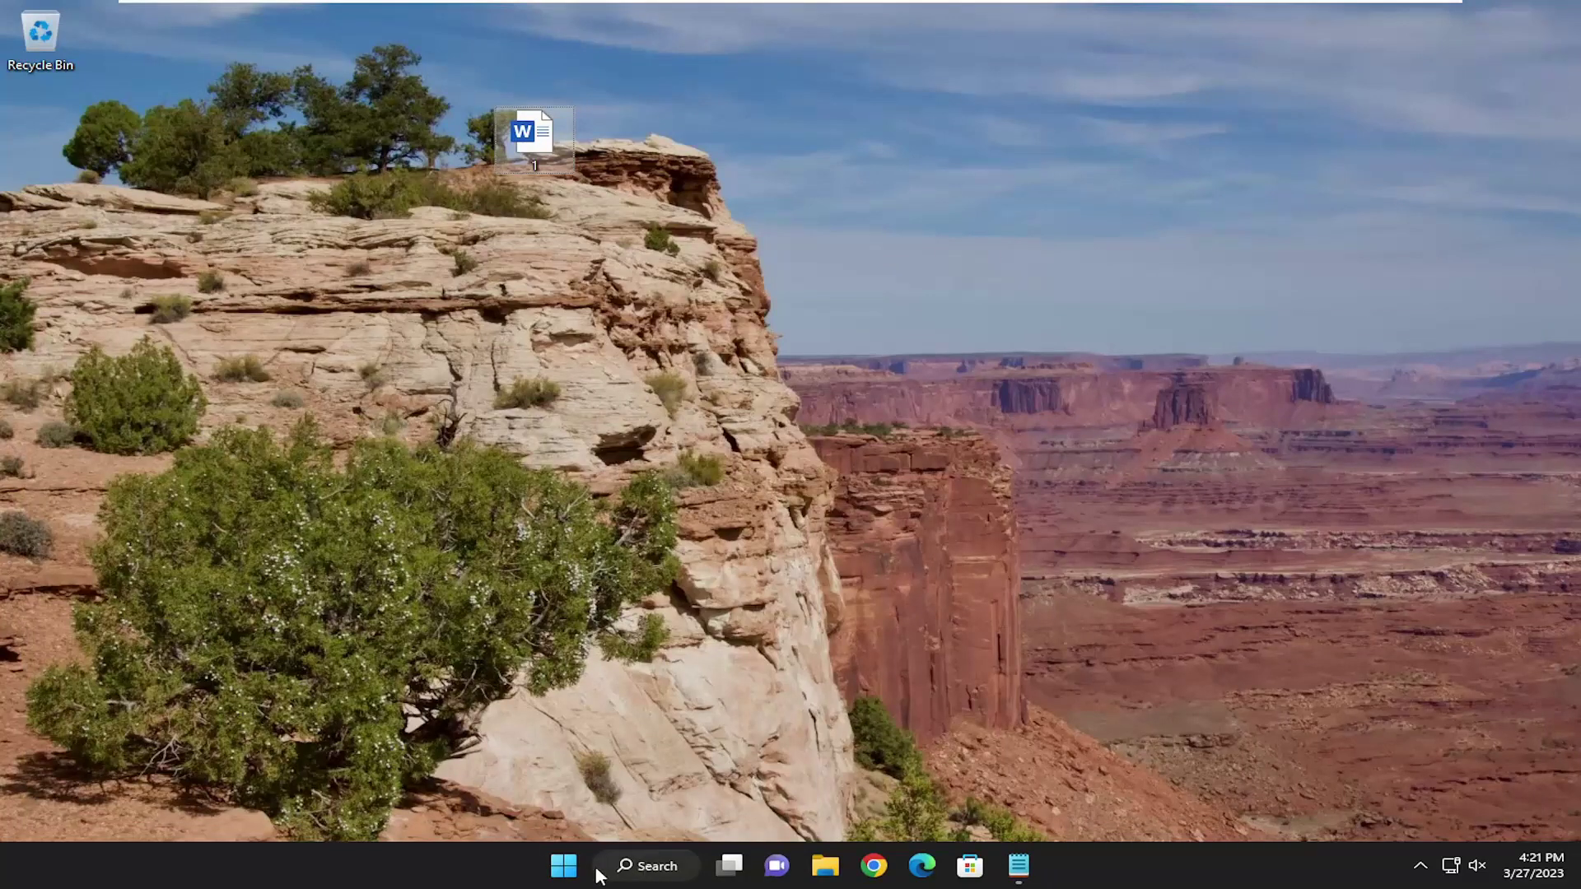
Open Apps & features in Windows Settings and filter the installed app list by "office"
{"action": "left_click", "coordinate": [568, 868]}
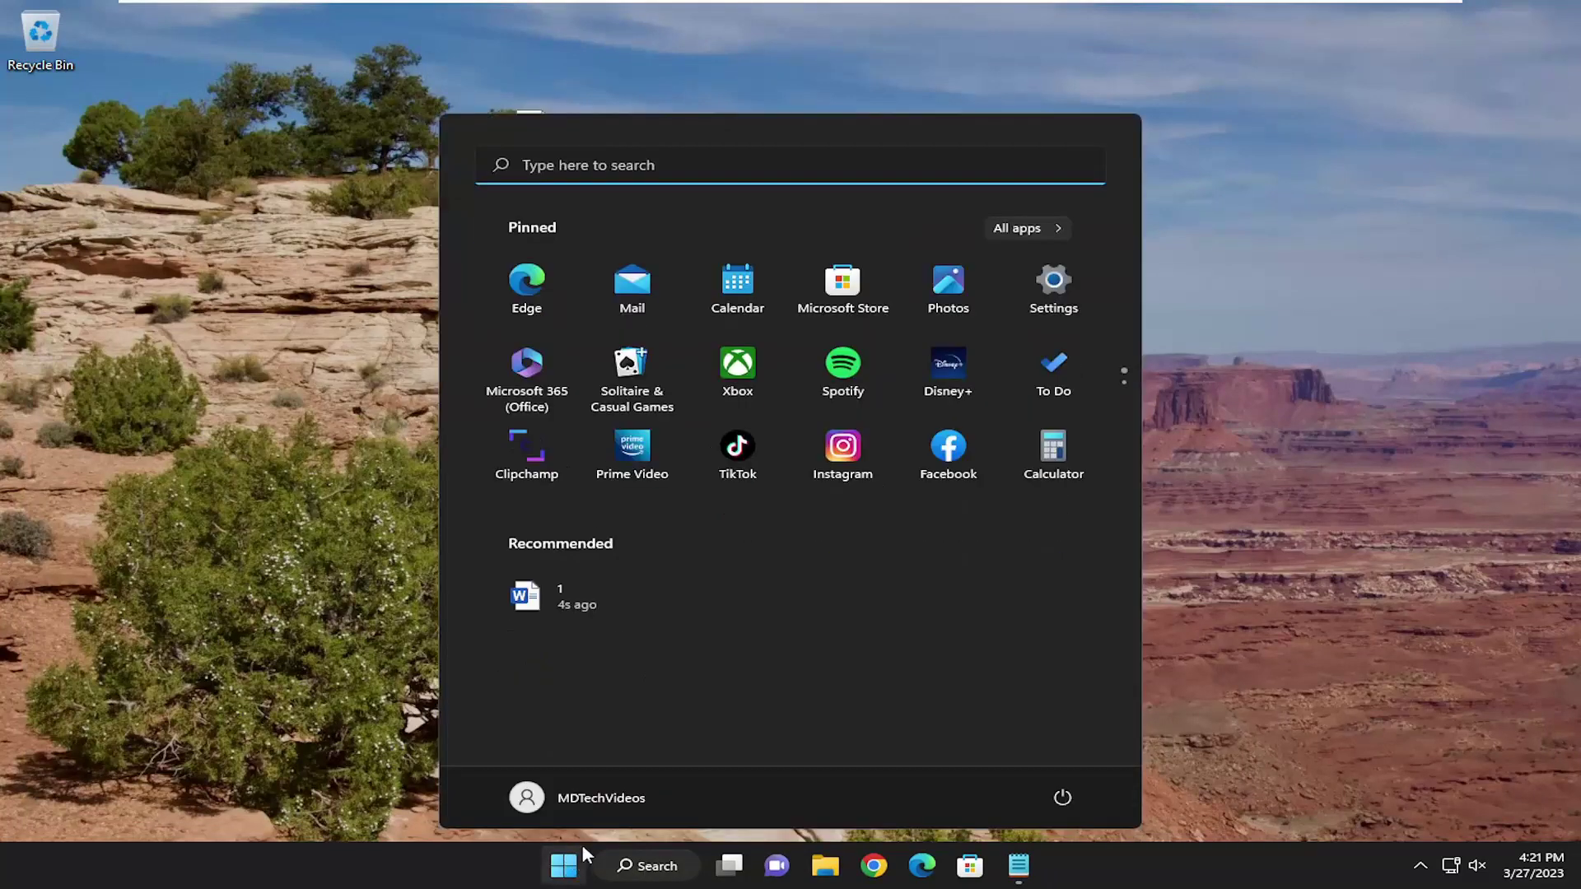
{"action": "type", "text": "apps"}
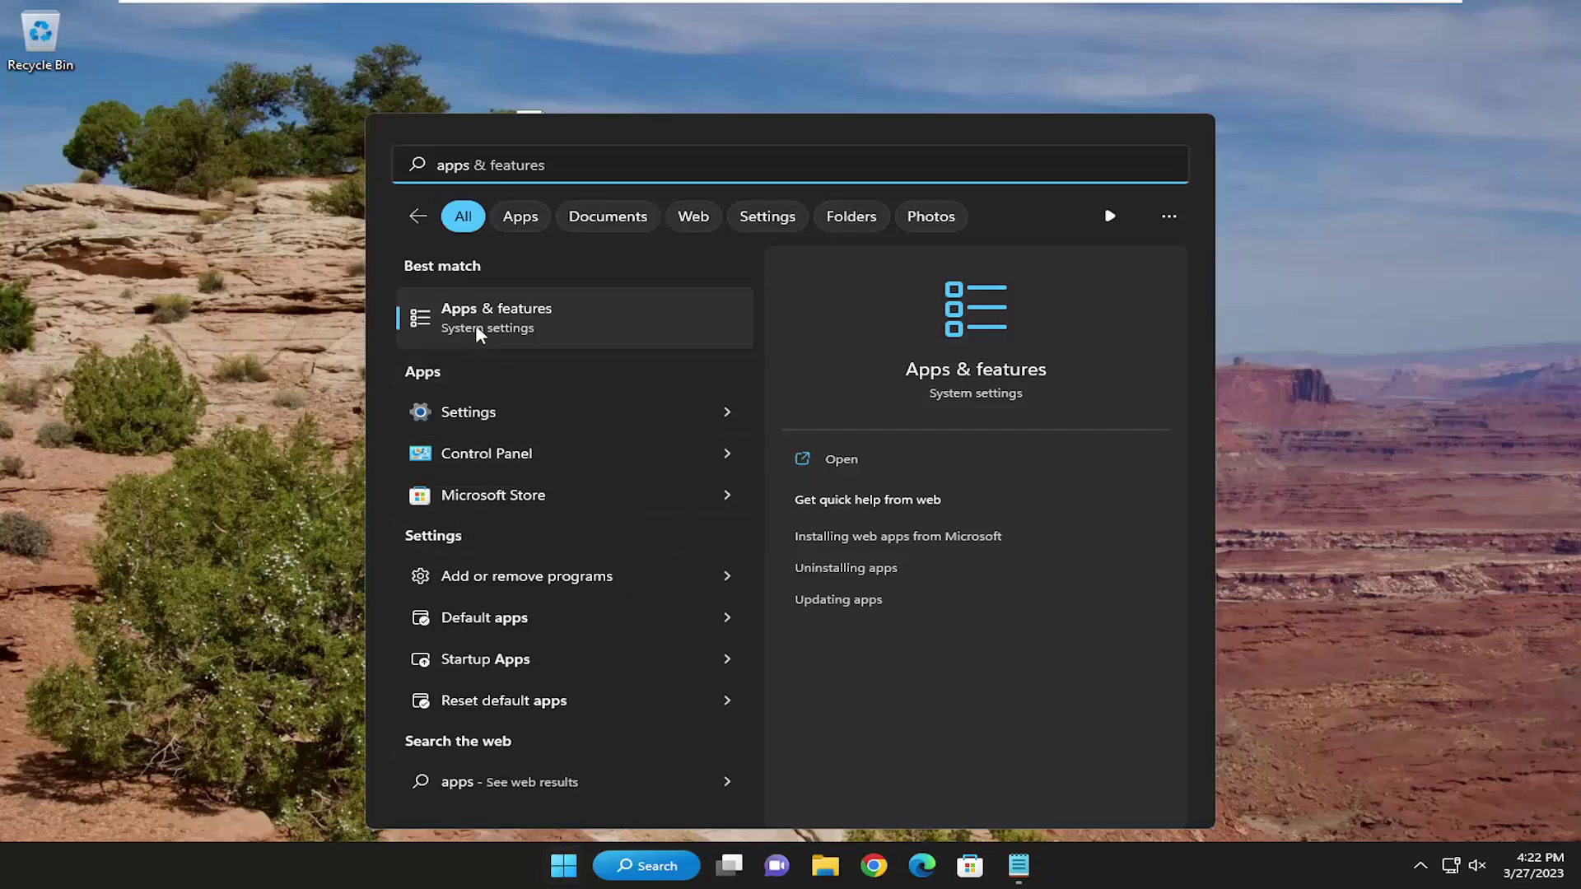
{"action": "left_click", "coordinate": [487, 318]}
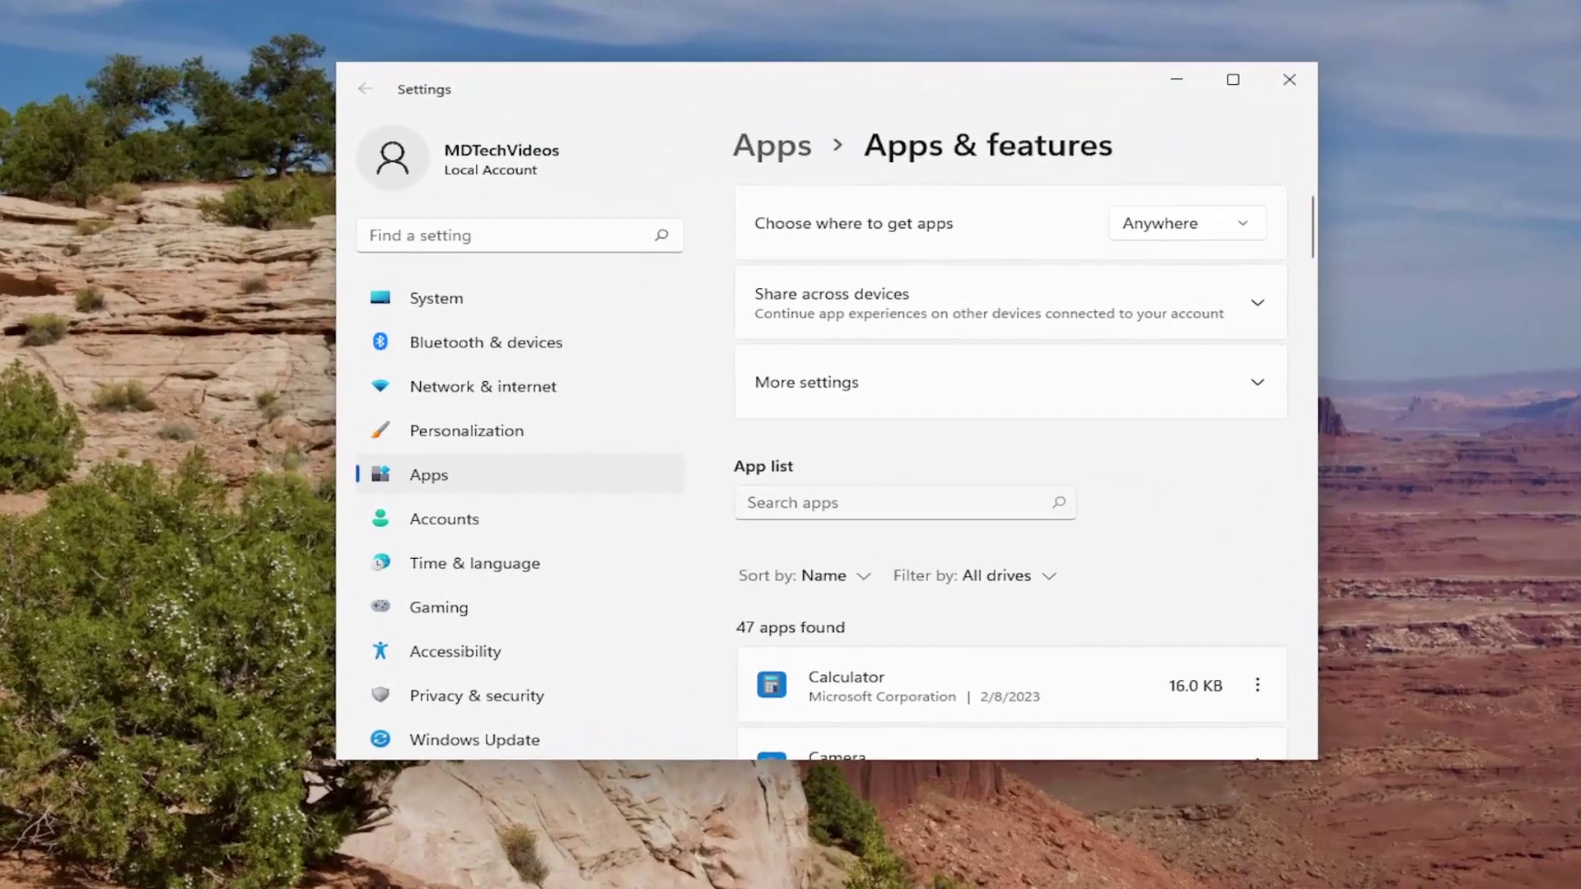
{"action": "type", "text": "office"}
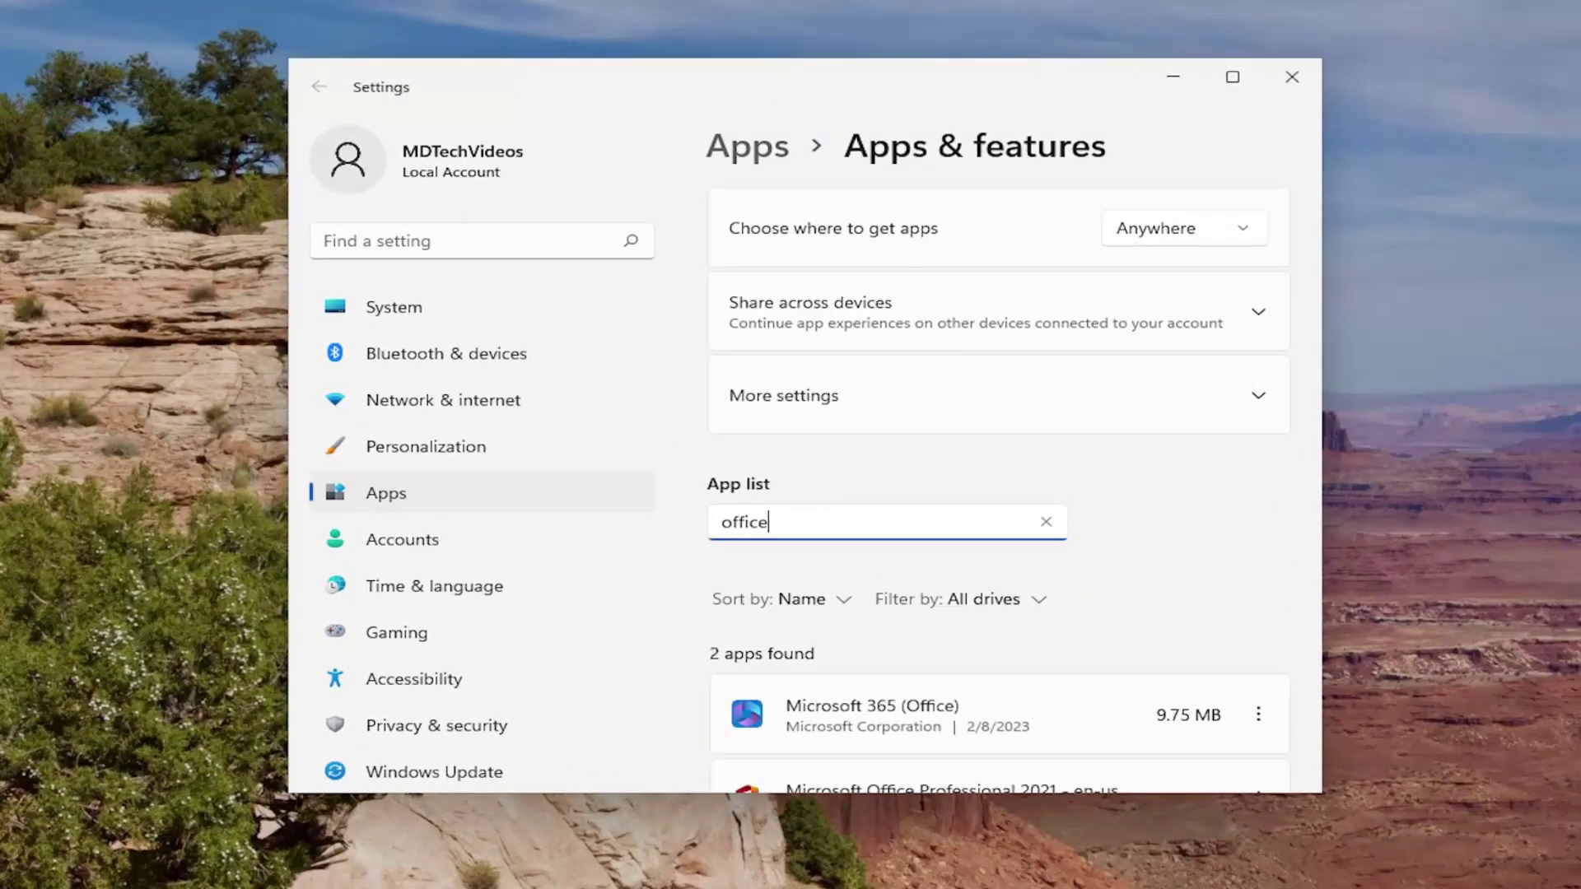
{"action": "scroll", "coordinate": [933, 570], "scroll_direction": "down", "scroll_amount": 2}
{"action": "scroll", "coordinate": [930, 568], "scroll_direction": "down", "scroll_amount": 4}
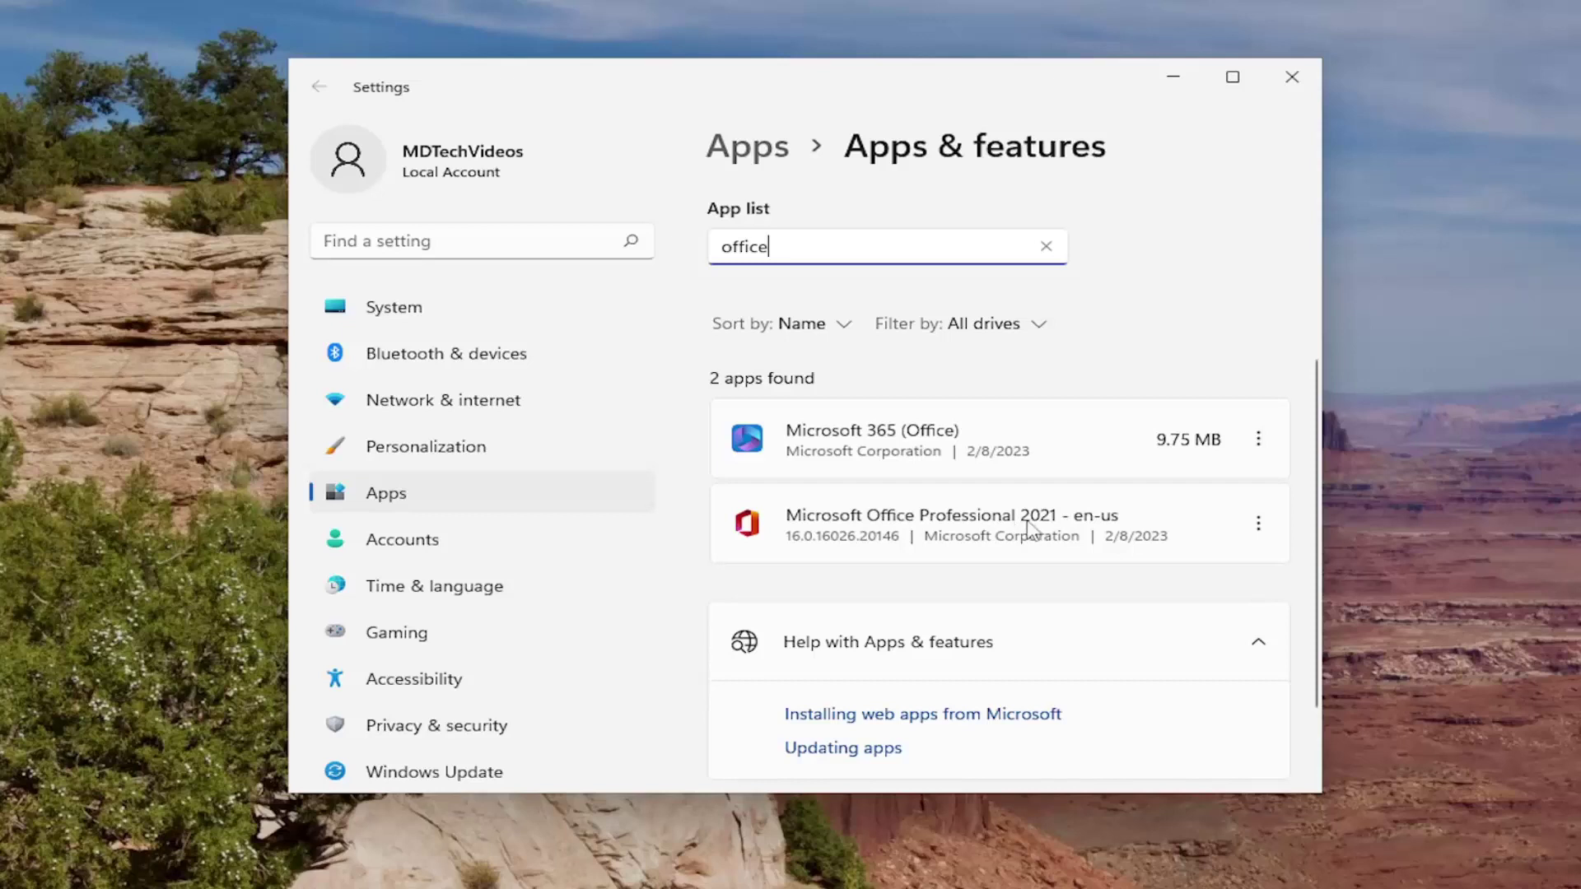
Run a Quick Repair of Microsoft Office Professional 2021 - en-us, allowing the device changes and closing the finished repair
{"action": "left_click", "coordinate": [1259, 526]}
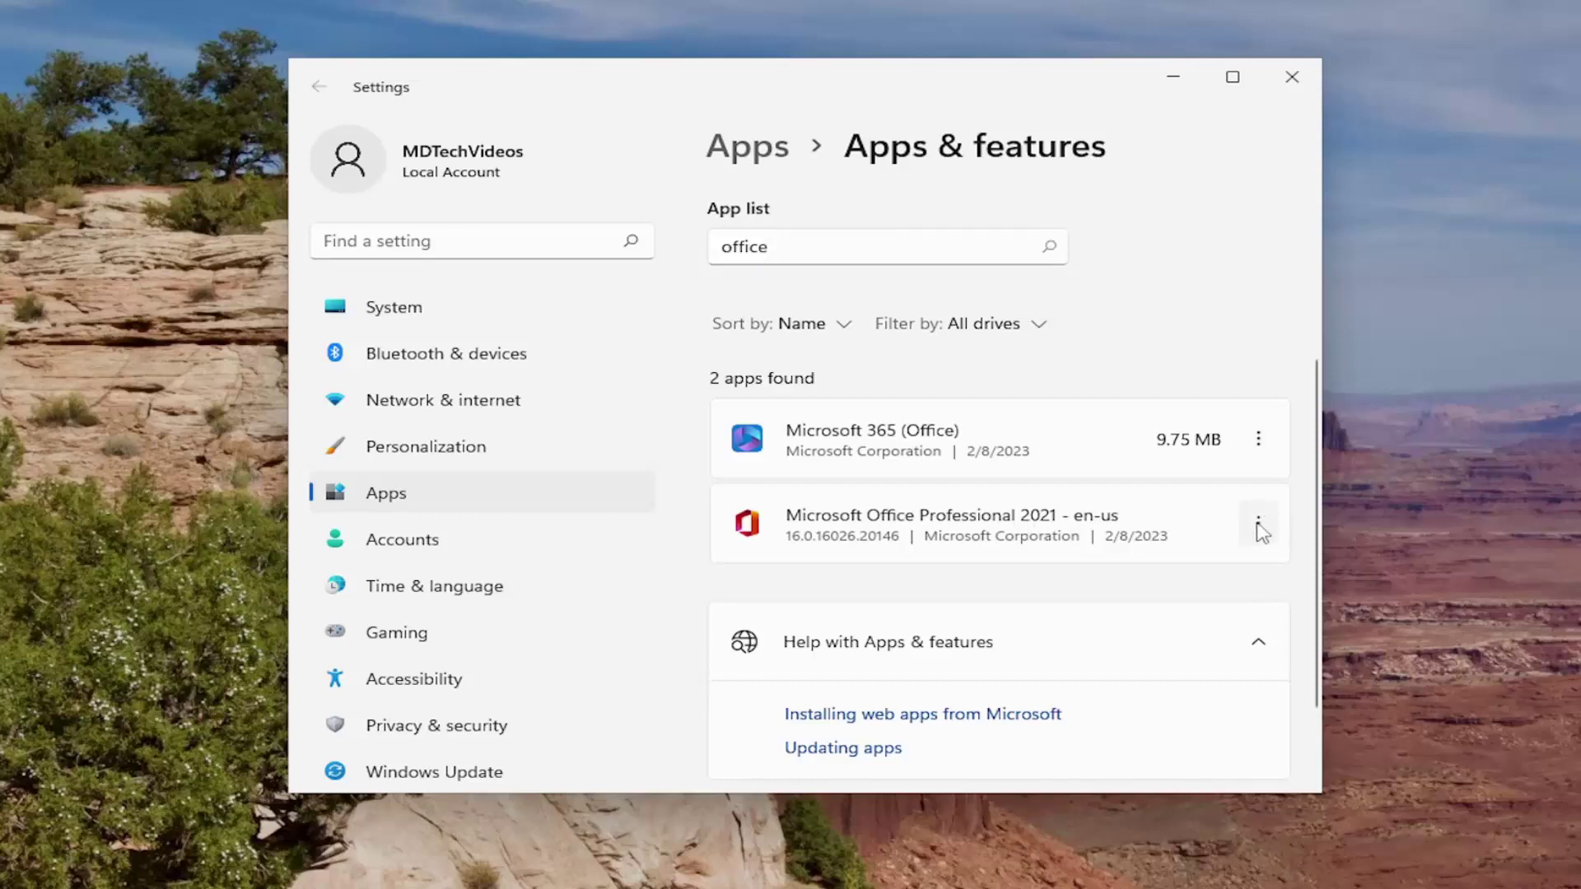
{"action": "left_click", "coordinate": [980, 578]}
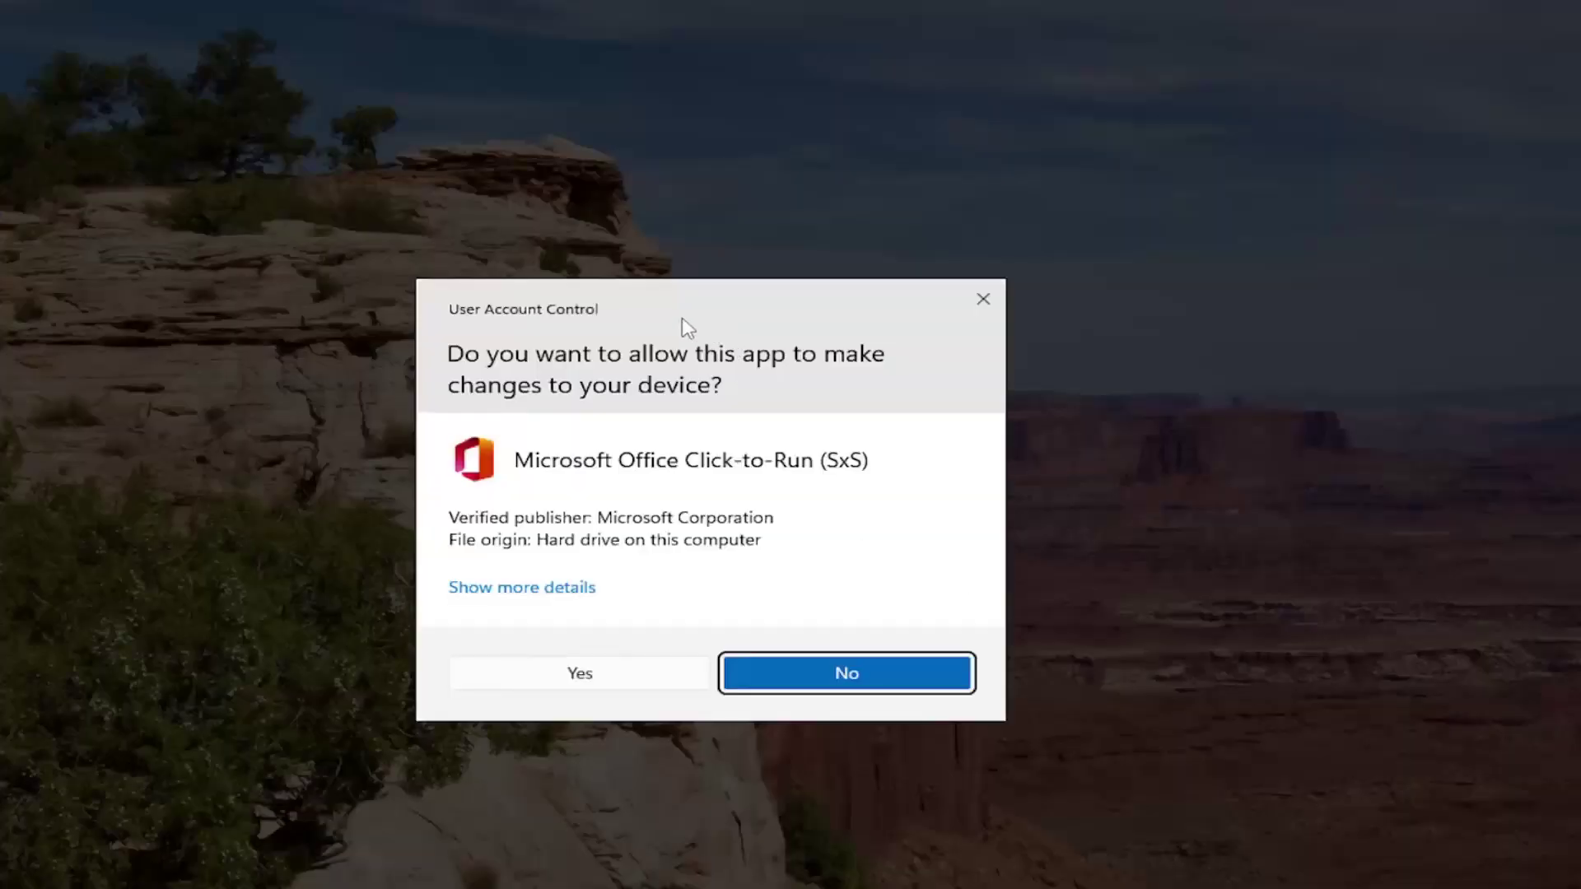
{"action": "left_click", "coordinate": [560, 681]}
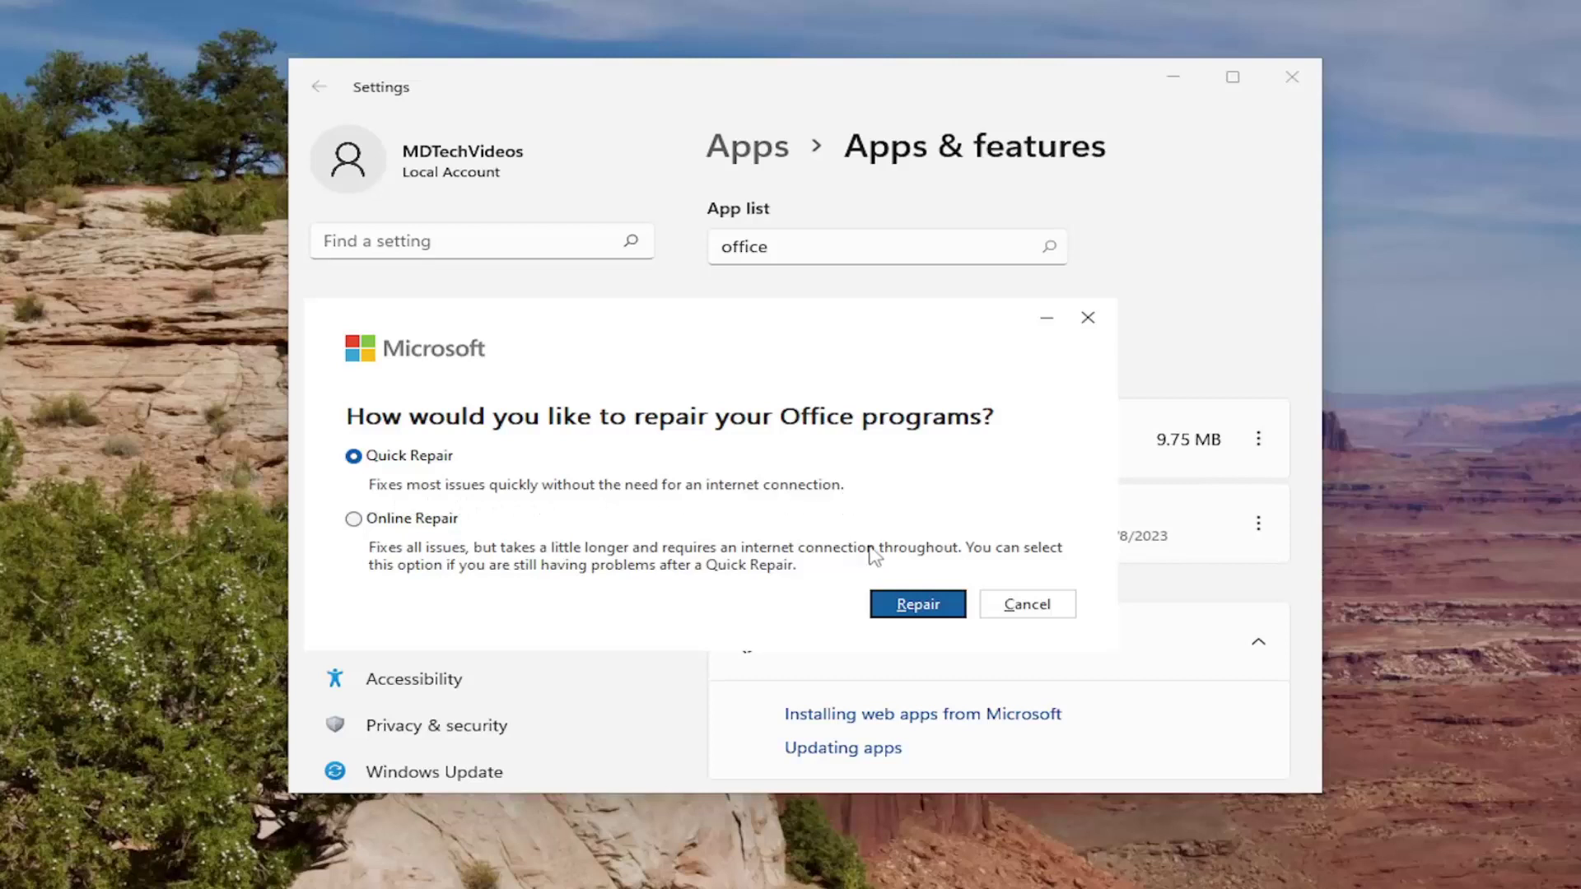
{"action": "left_click", "coordinate": [917, 606]}
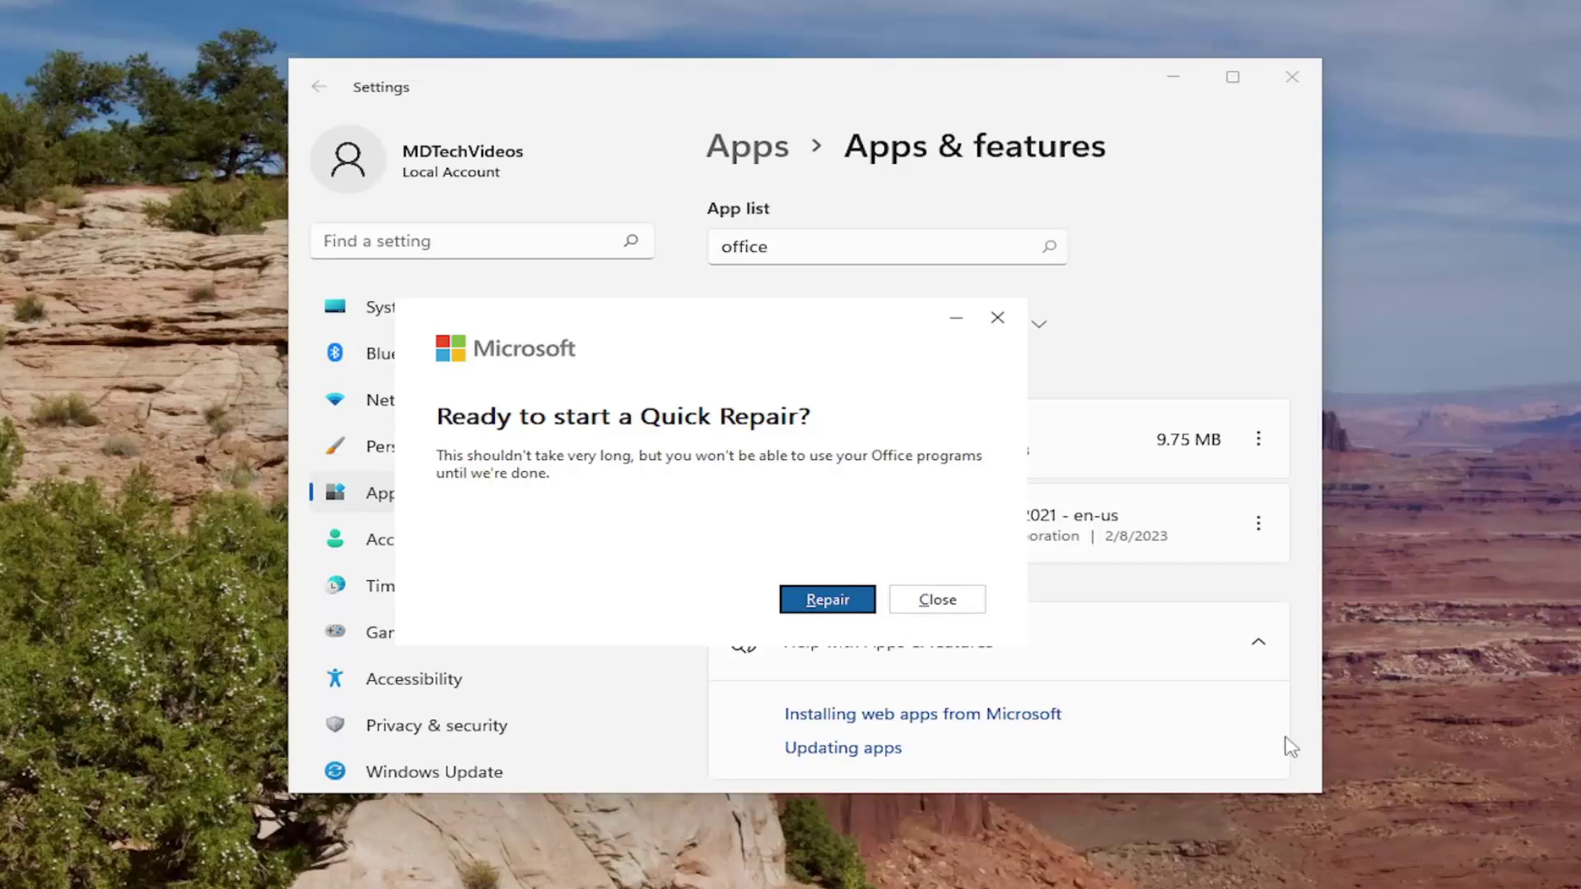
{"action": "left_click", "coordinate": [820, 608]}
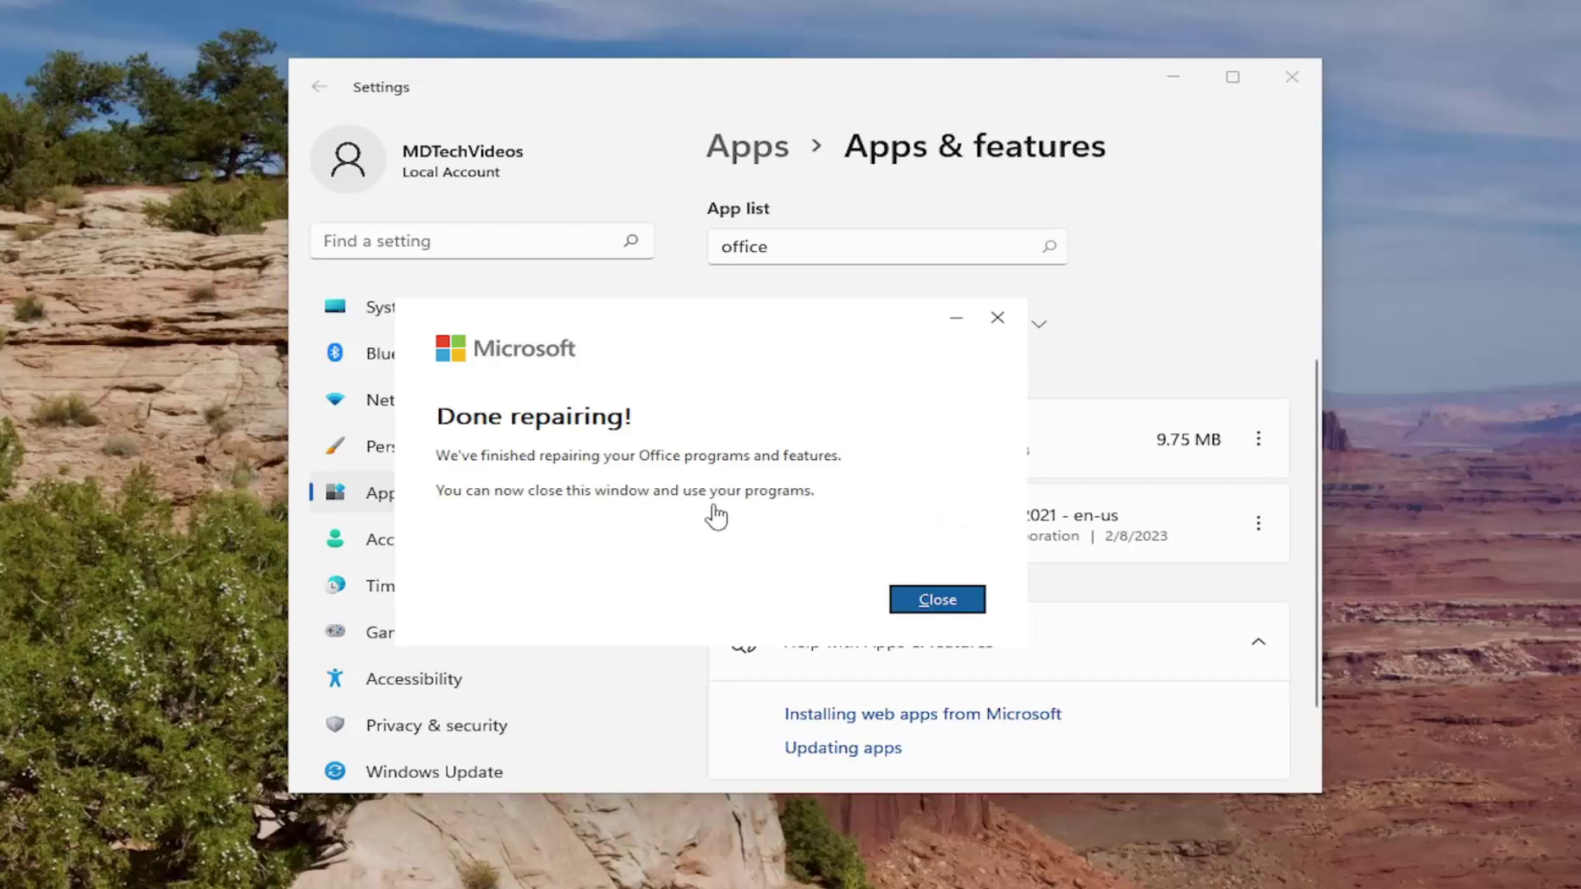
{"action": "left_click", "coordinate": [918, 601]}
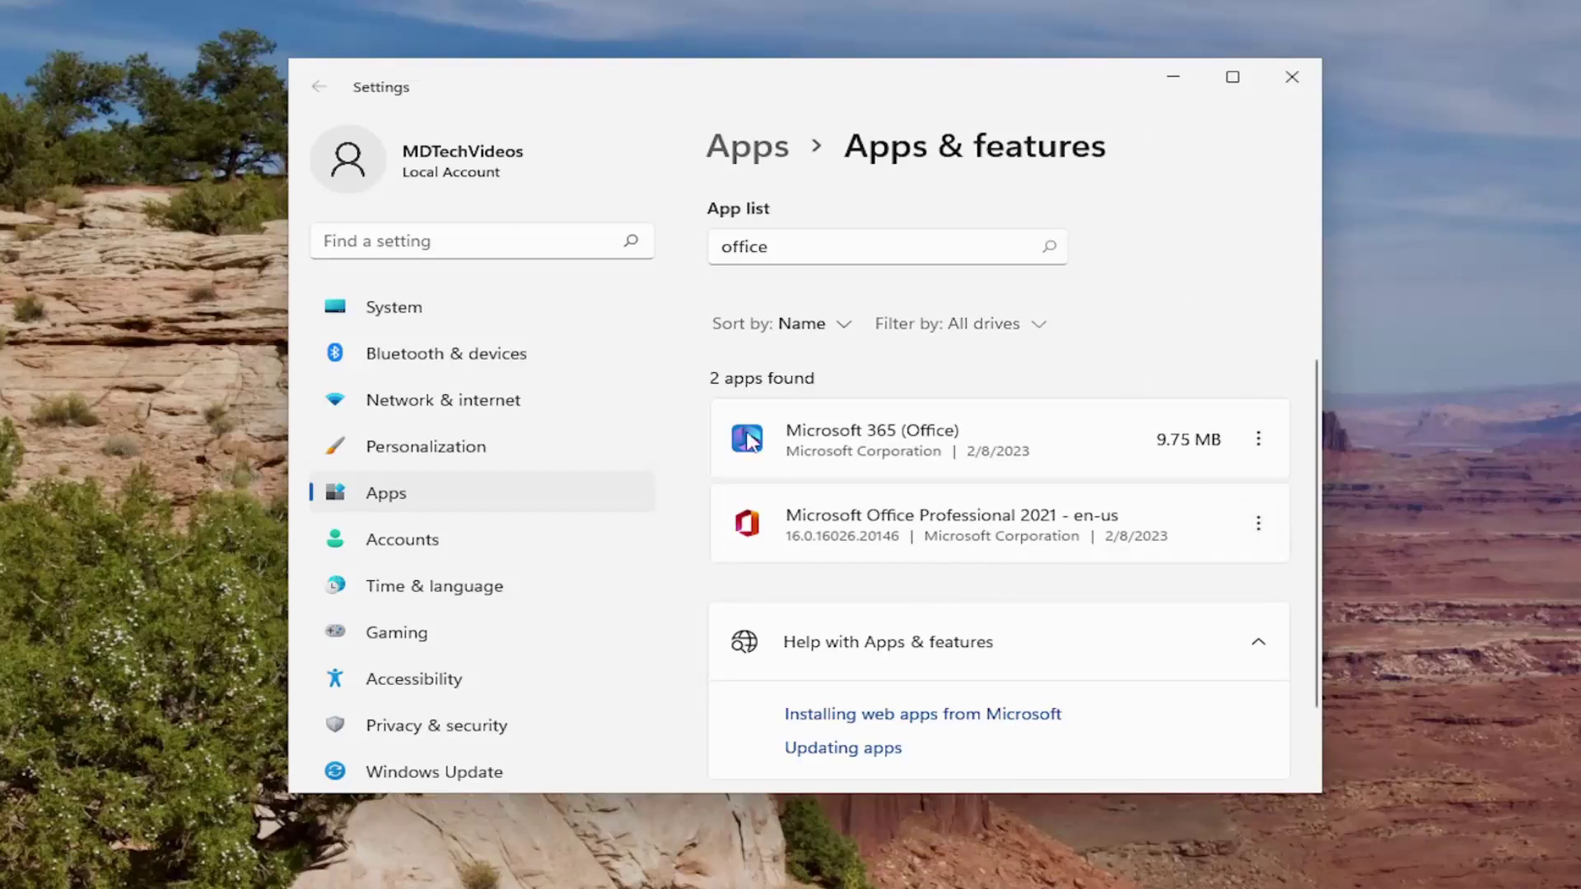
Run an Online Repair of Microsoft Office Professional 2021 - en-us, closing the finished repair, Settings and the installation notification
{"action": "left_click", "coordinate": [1259, 524]}
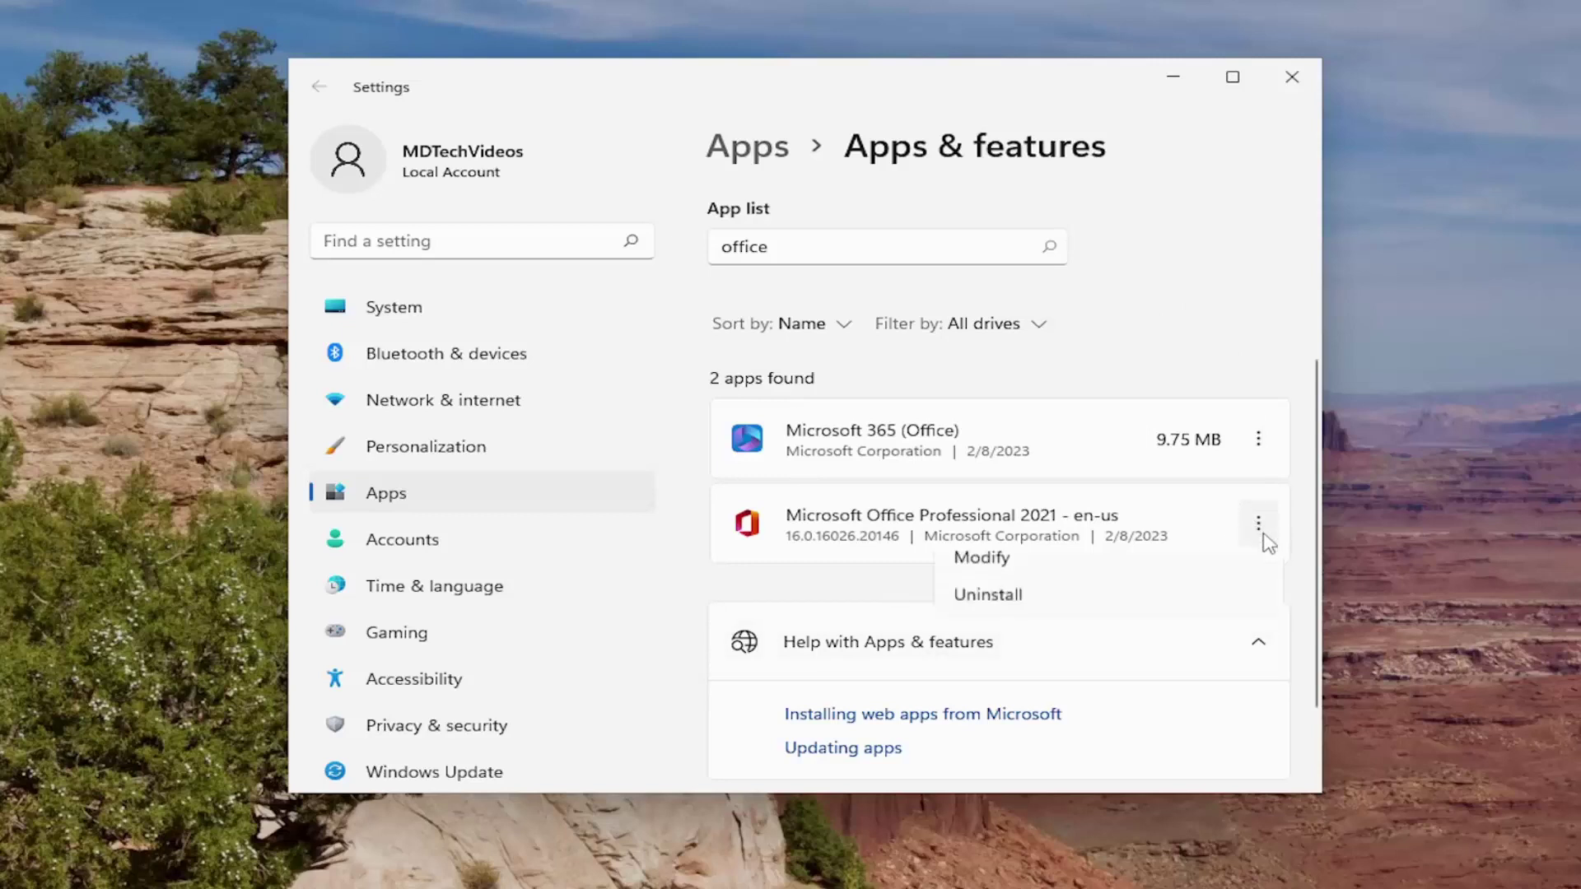
{"action": "left_click", "coordinate": [978, 582]}
{"action": "left_click", "coordinate": [565, 677]}
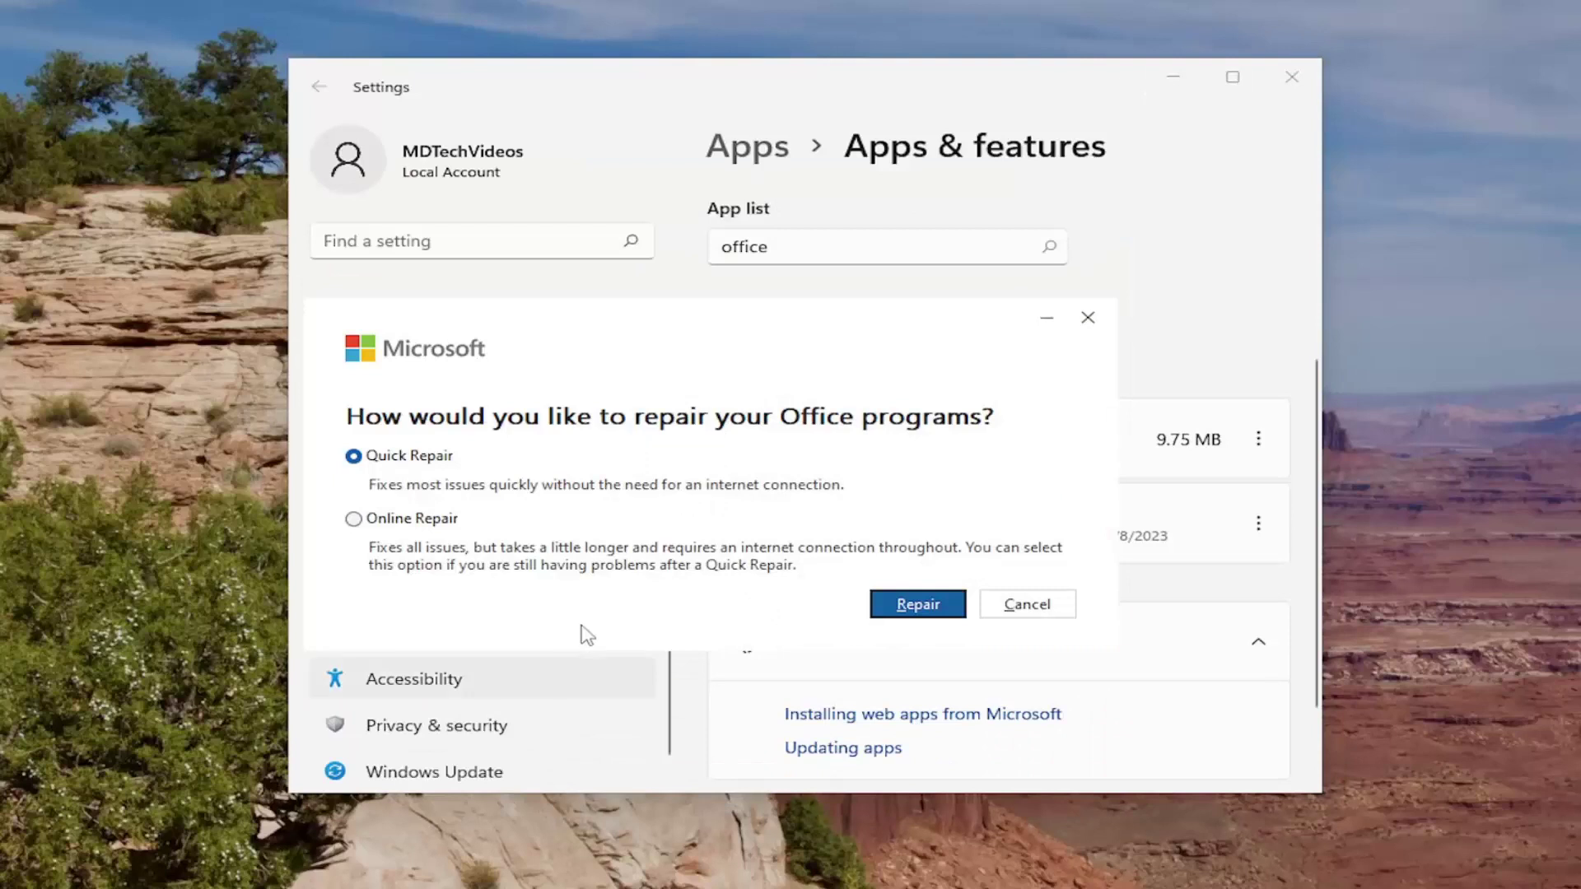
{"action": "left_click", "coordinate": [354, 520]}
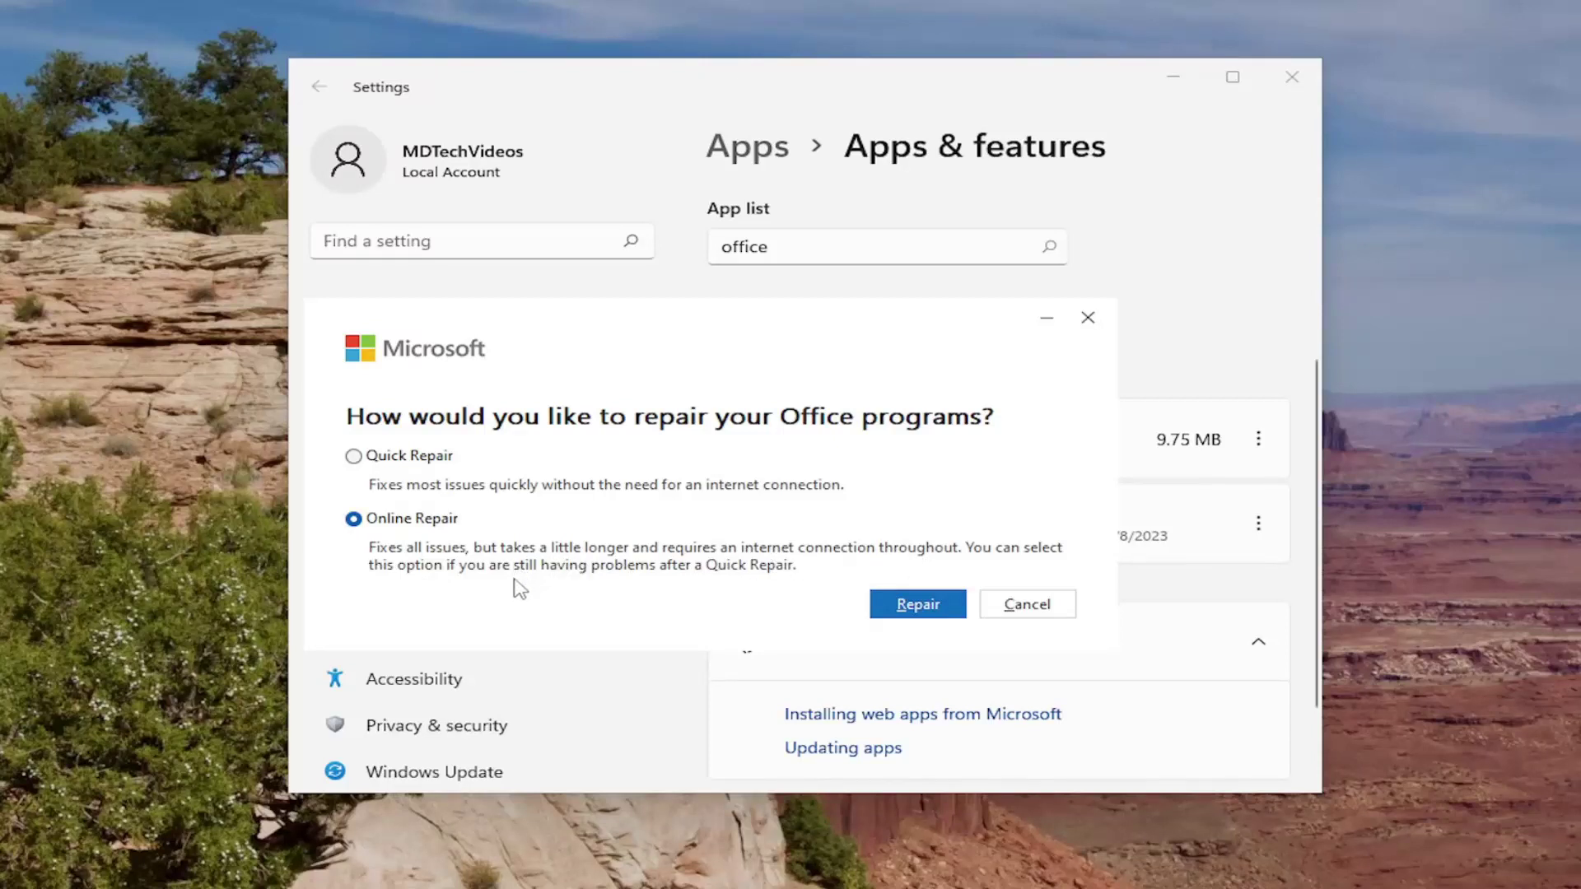
{"action": "left_click", "coordinate": [915, 605]}
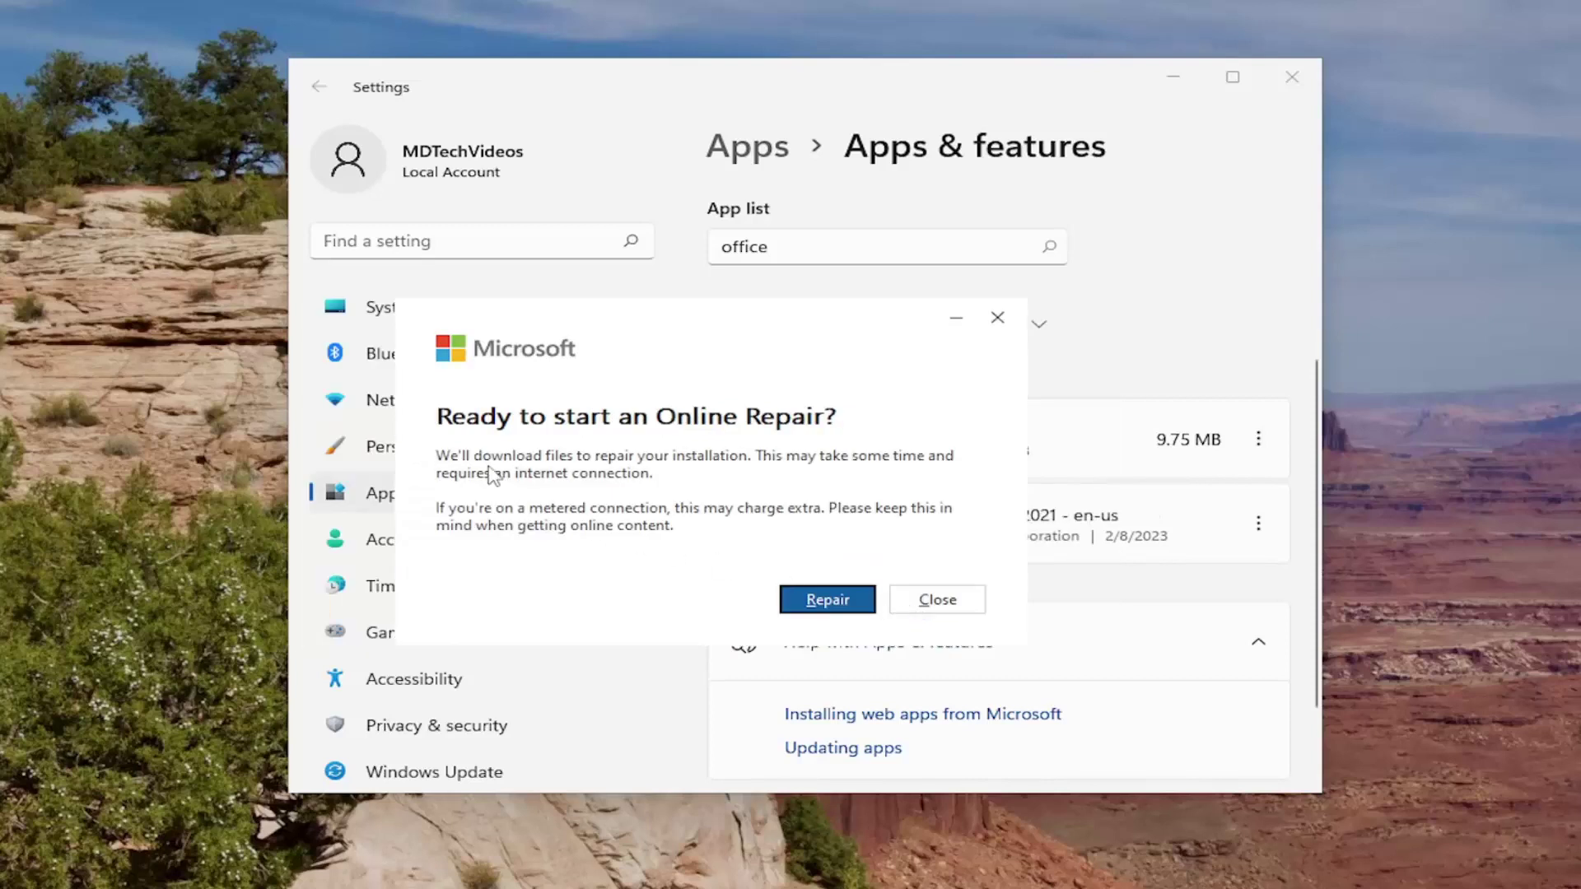
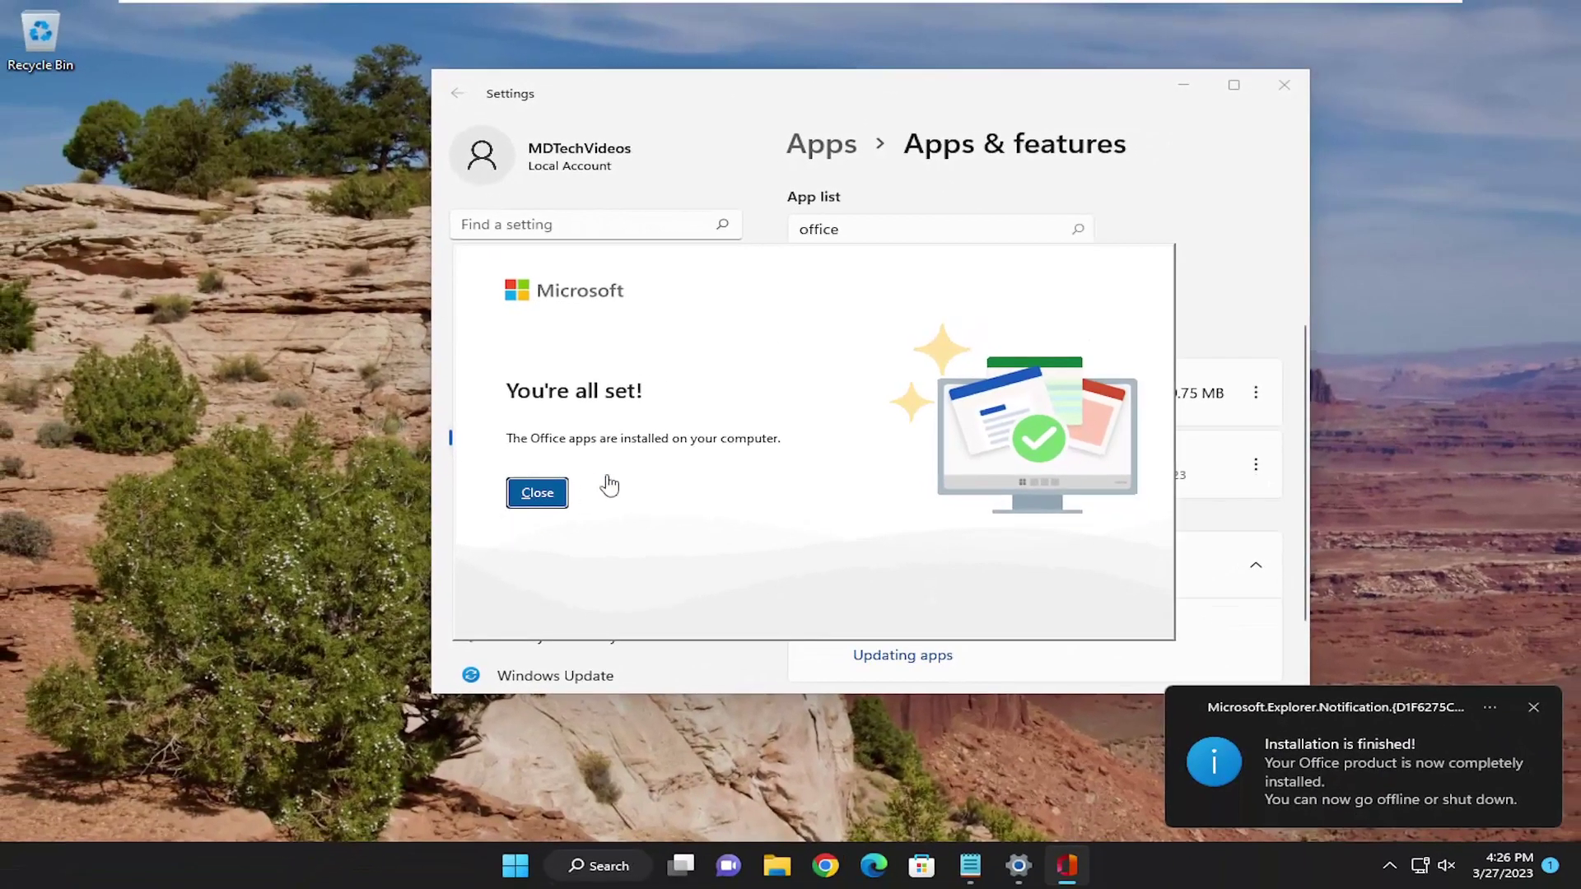
{"action": "left_click", "coordinate": [506, 509]}
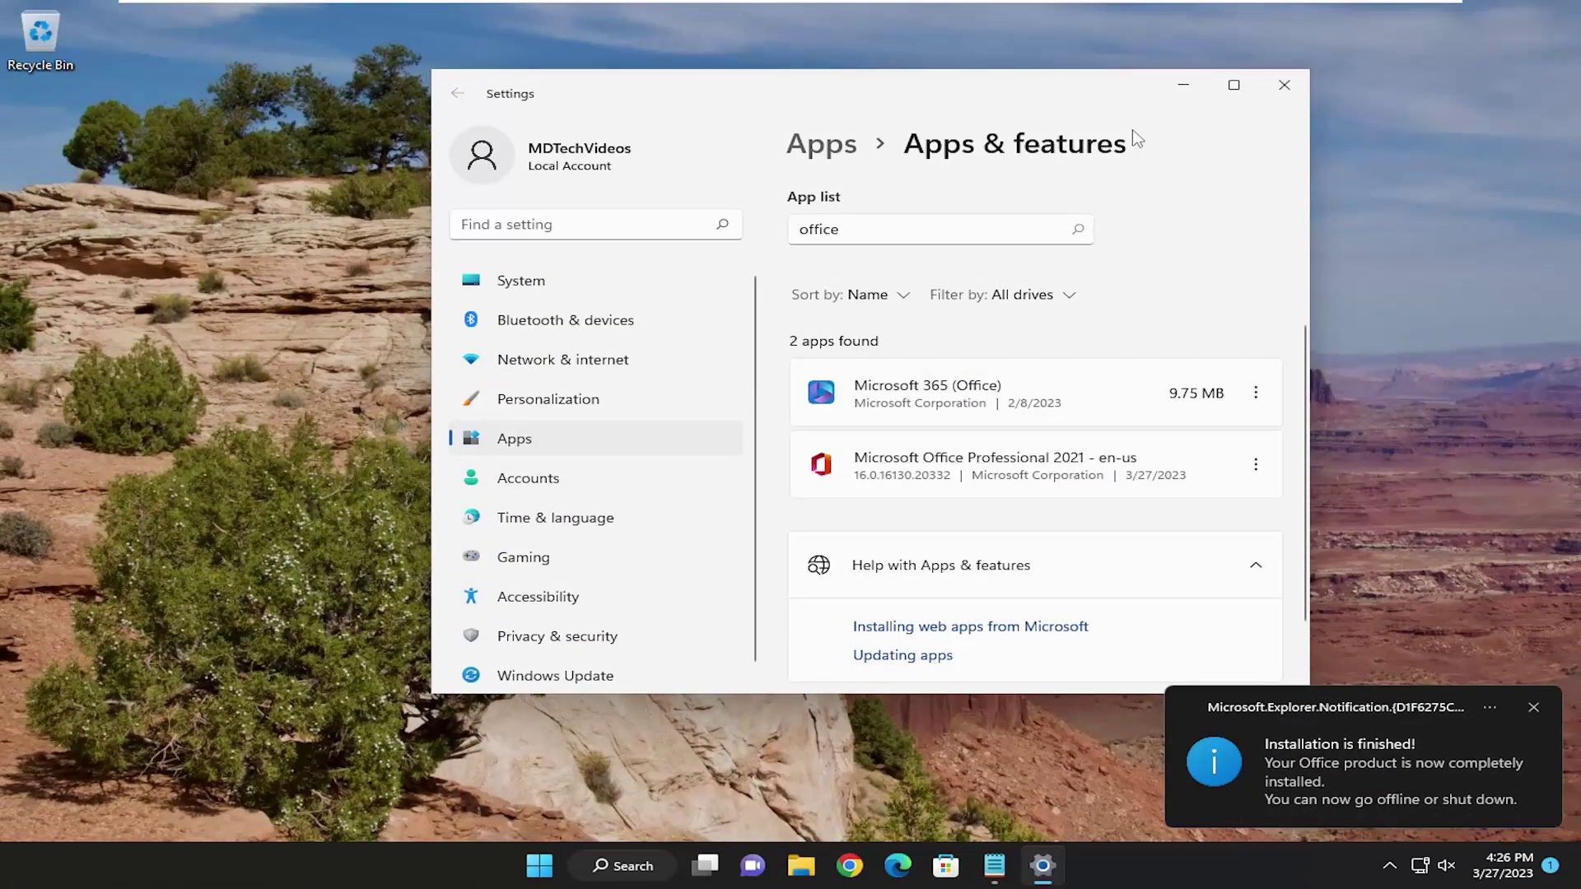
{"action": "left_click", "coordinate": [1283, 85]}
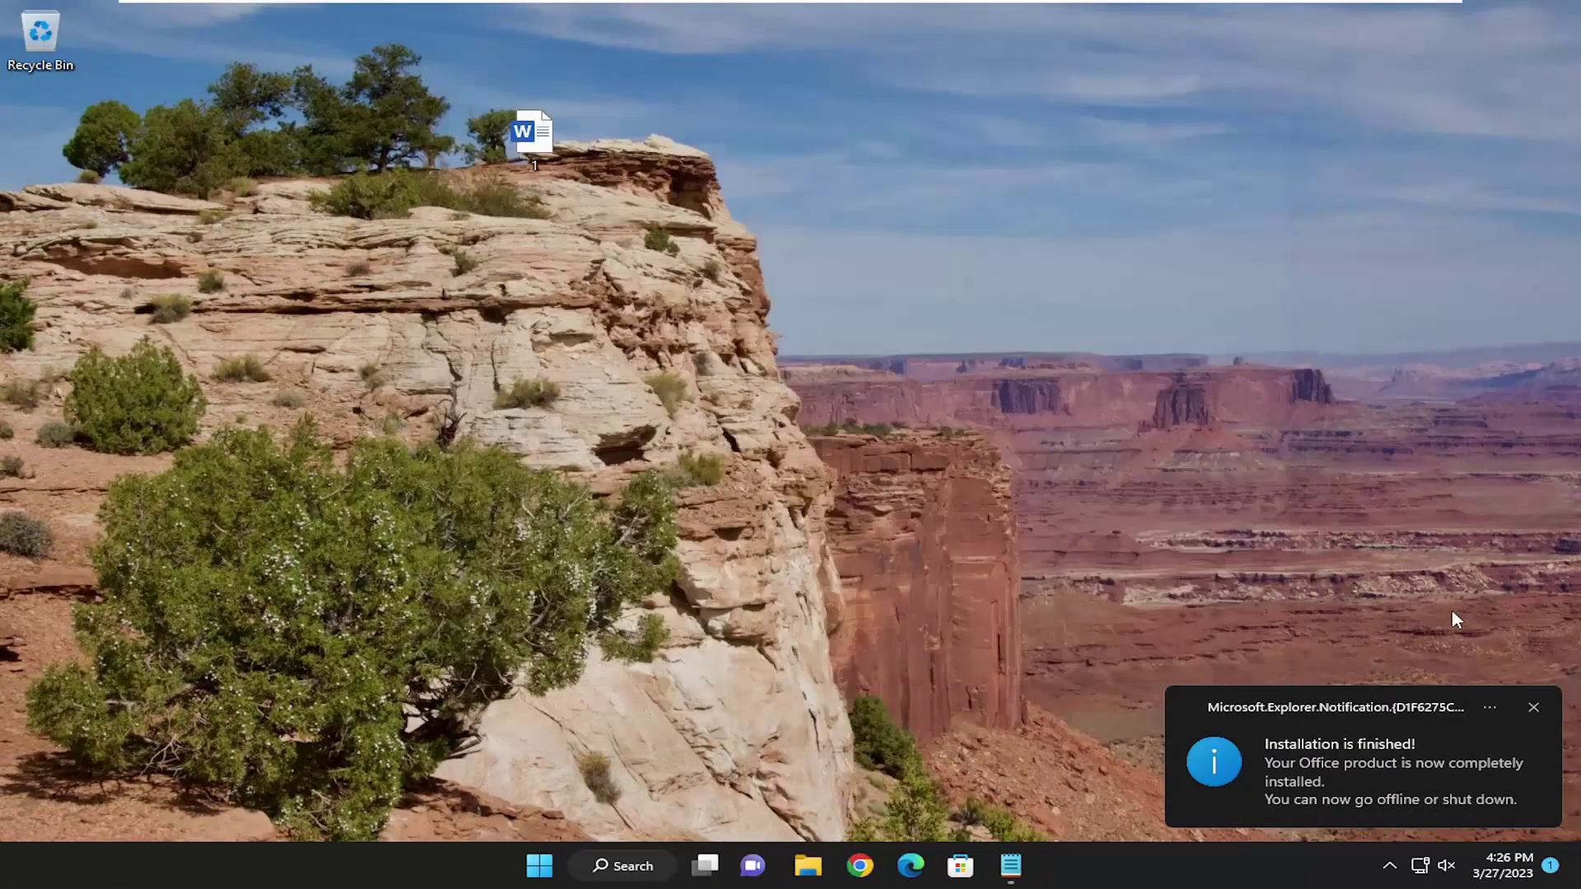
{"action": "left_click", "coordinate": [1533, 708]}
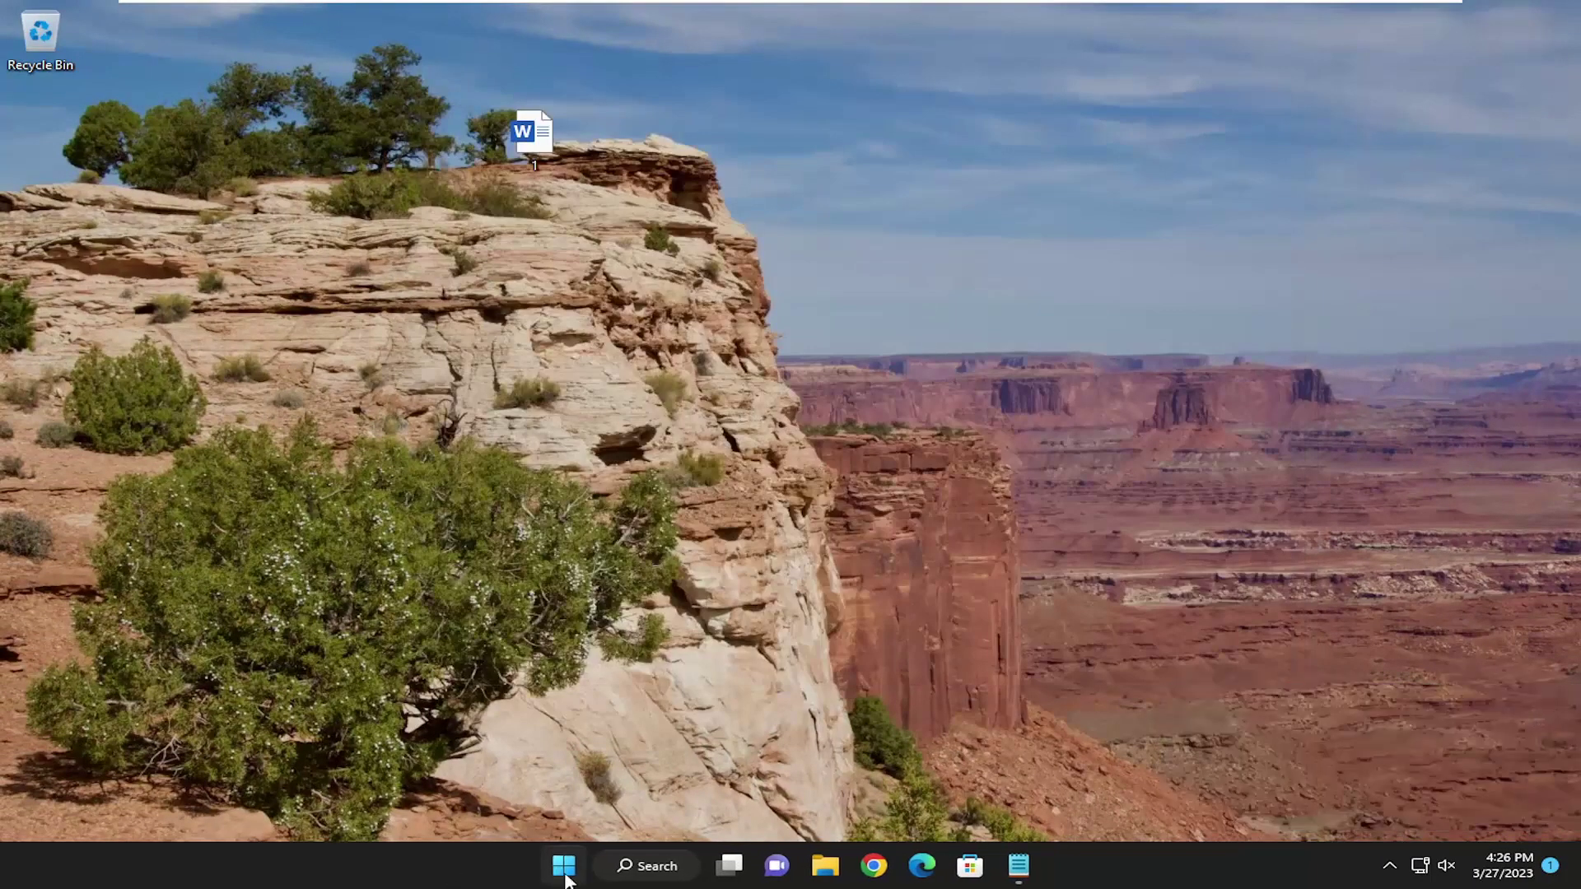
Close the untitled Notepad window without saving its changes
{"action": "right_click", "coordinate": [565, 866]}
{"action": "right_click", "coordinate": [1018, 864]}
{"action": "left_click", "coordinate": [962, 814]}
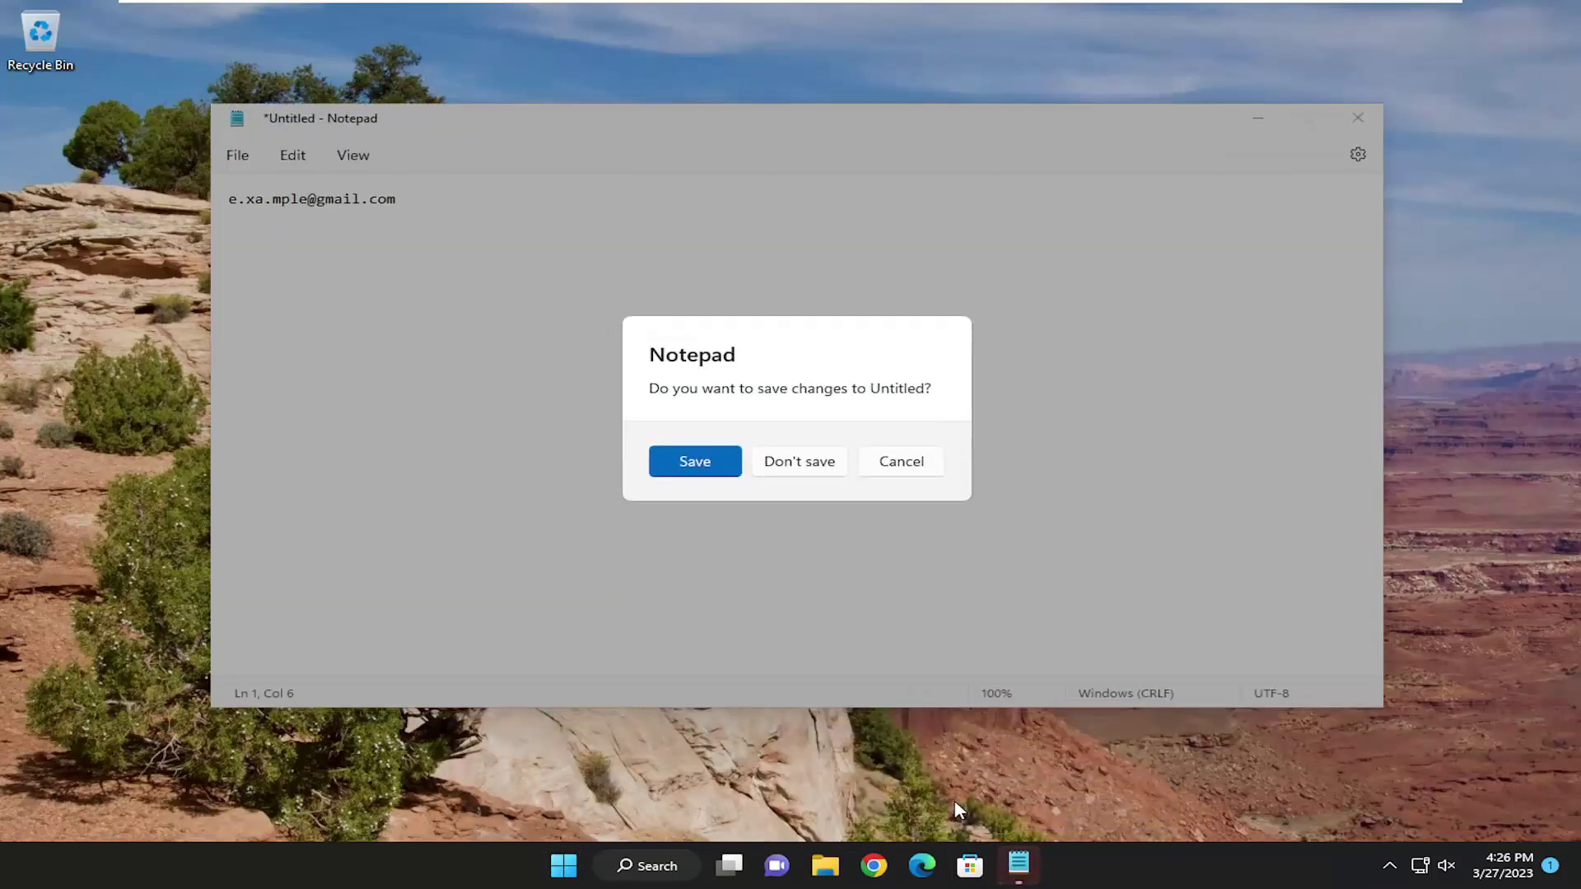
{"action": "left_click", "coordinate": [778, 462]}
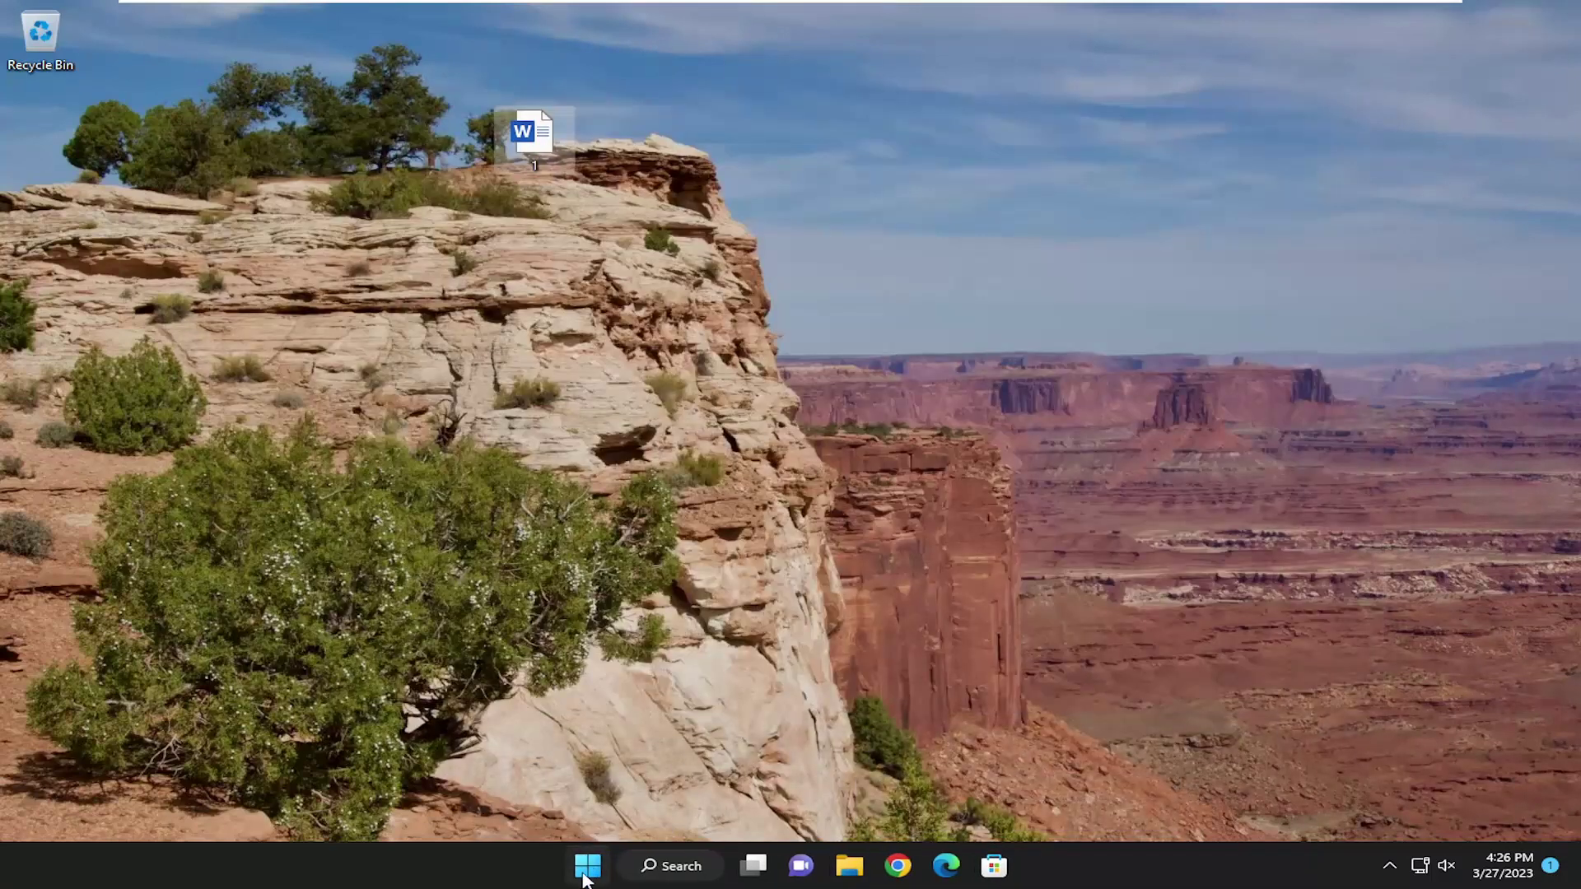
Restart the computer
{"action": "right_click", "coordinate": [585, 877]}
{"action": "mouse_move", "coordinate": [548, 797]}
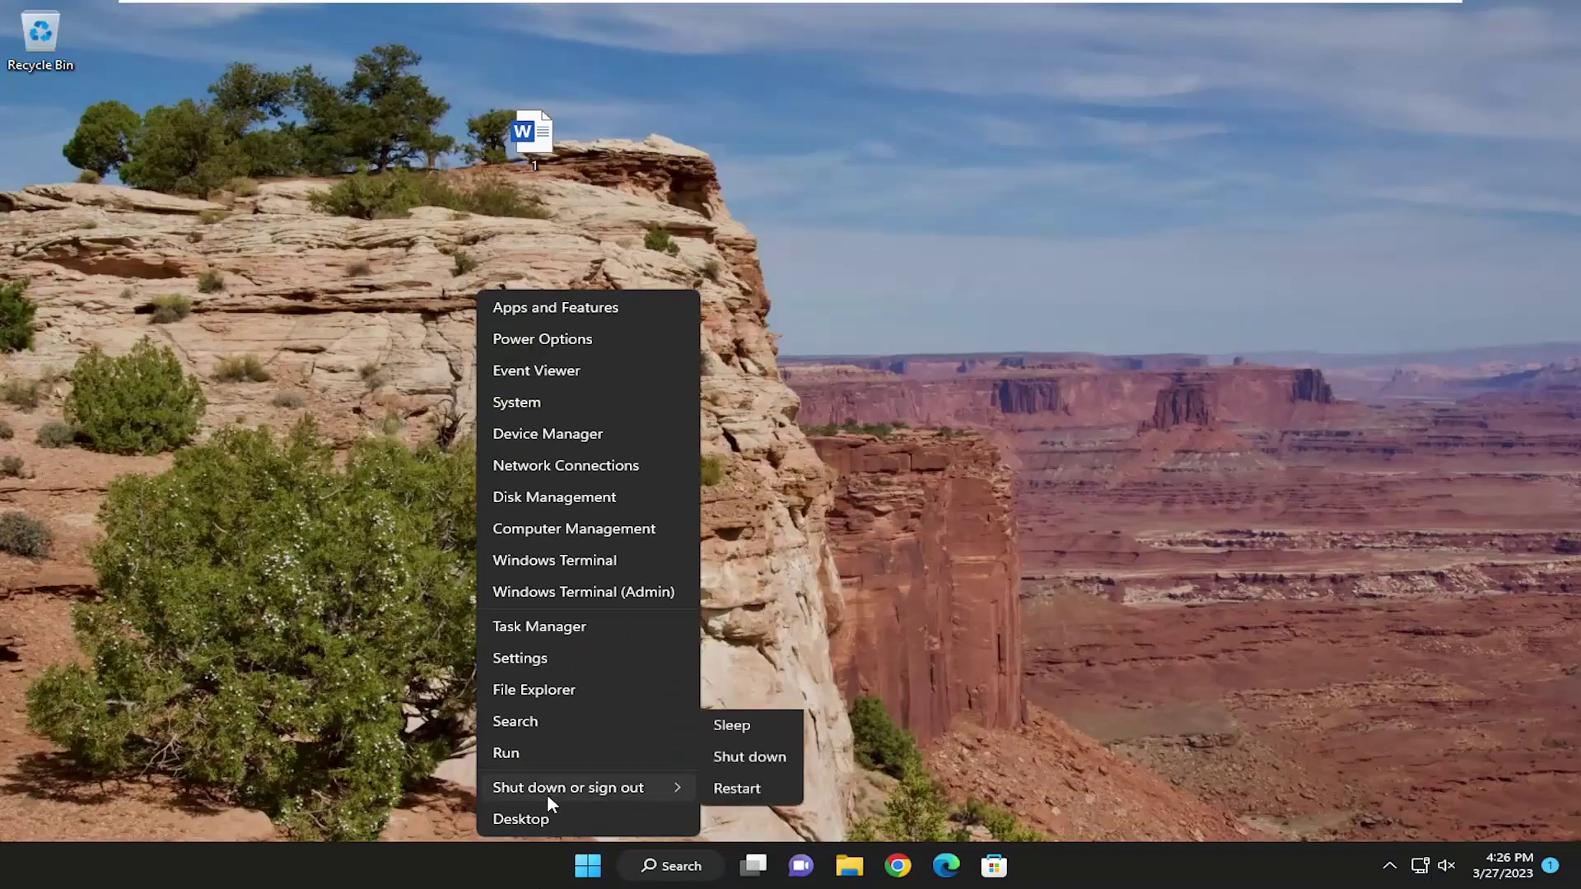
{"action": "left_click", "coordinate": [730, 820]}
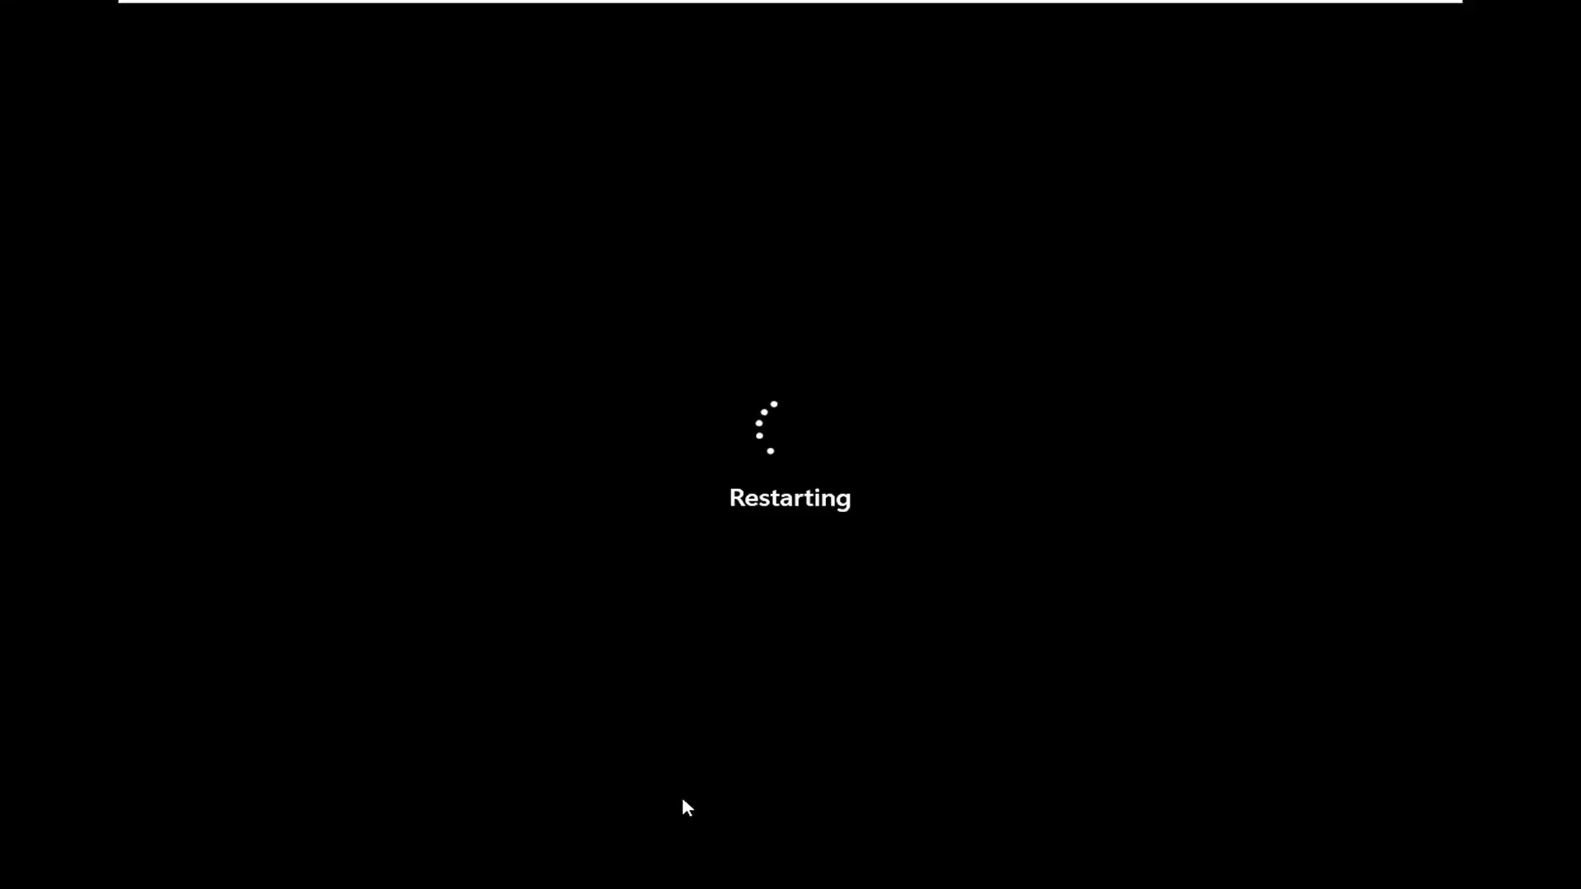